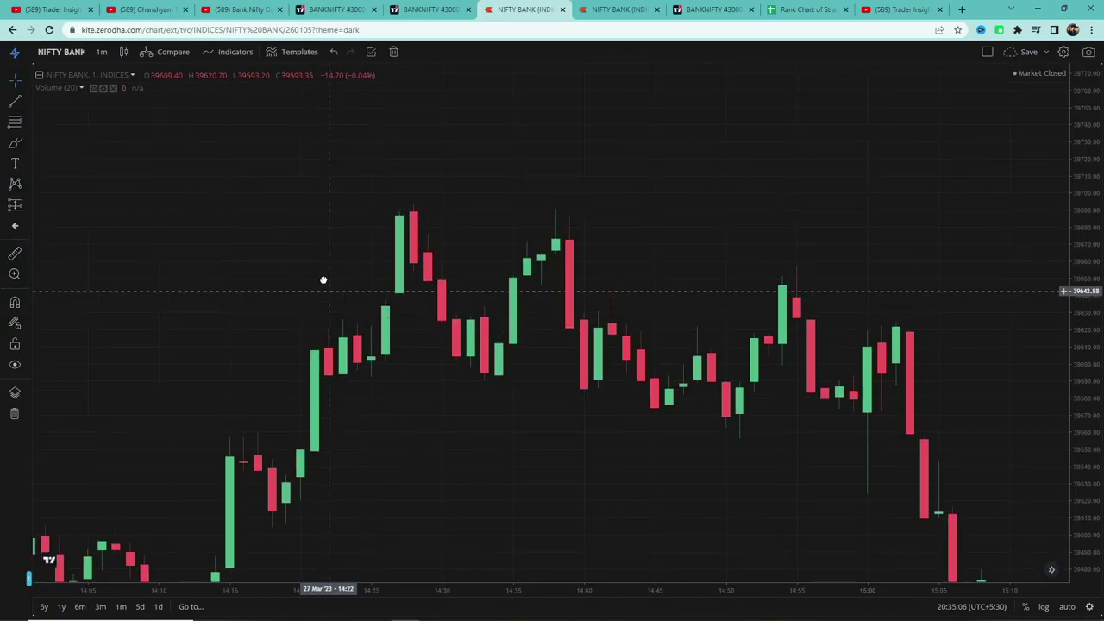
Draw a Fib retracement from the swing high down to the 39590.84 low
left_click(14, 121)
left_click(379, 170)
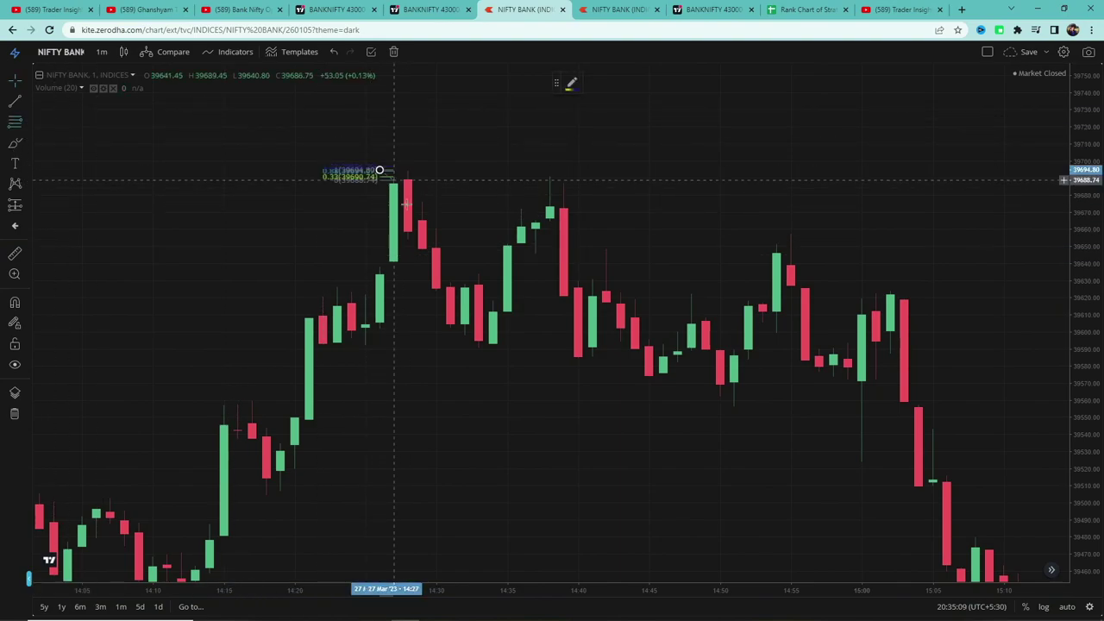
left_click(535, 348)
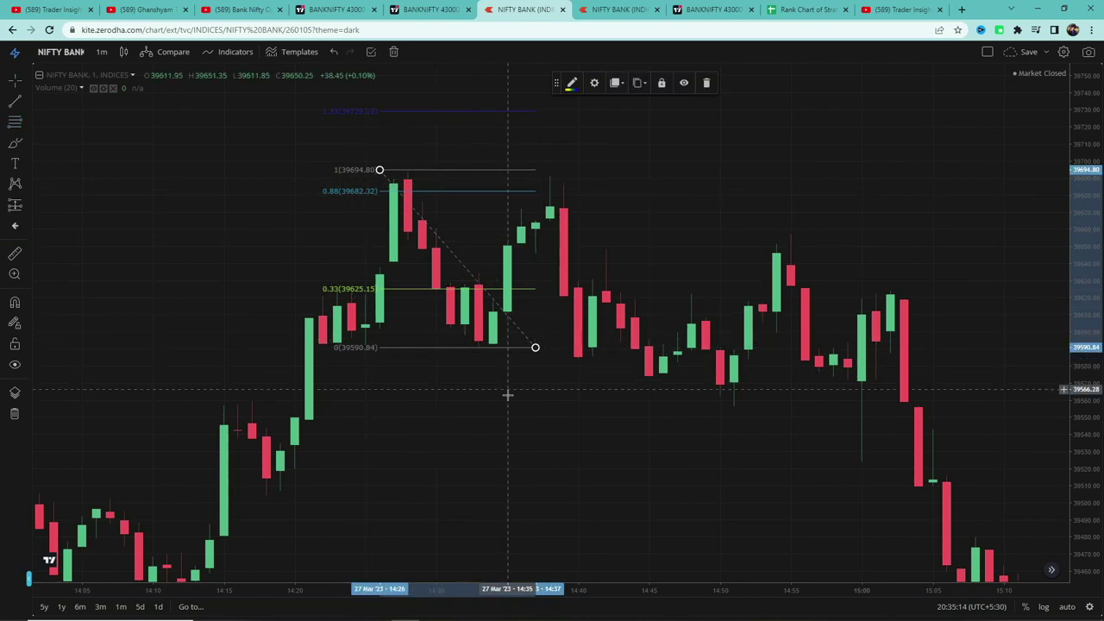
left_click_drag(507, 395, 493, 431)
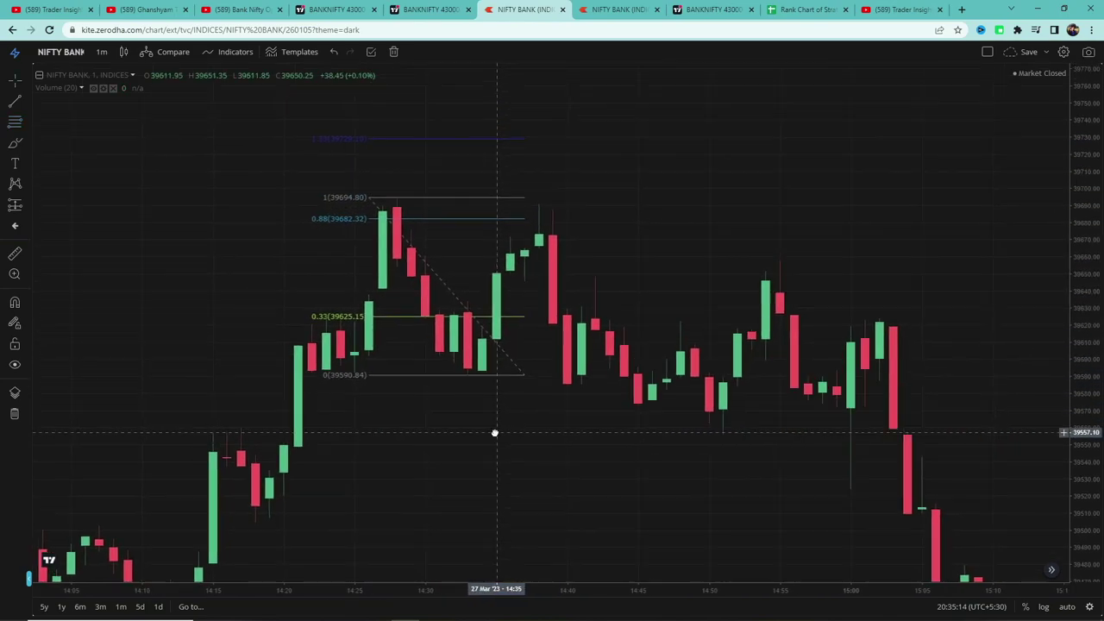
Place a long trade entering at Fib 0.33 with its stop at the Fib 0 level
left_click(15, 205)
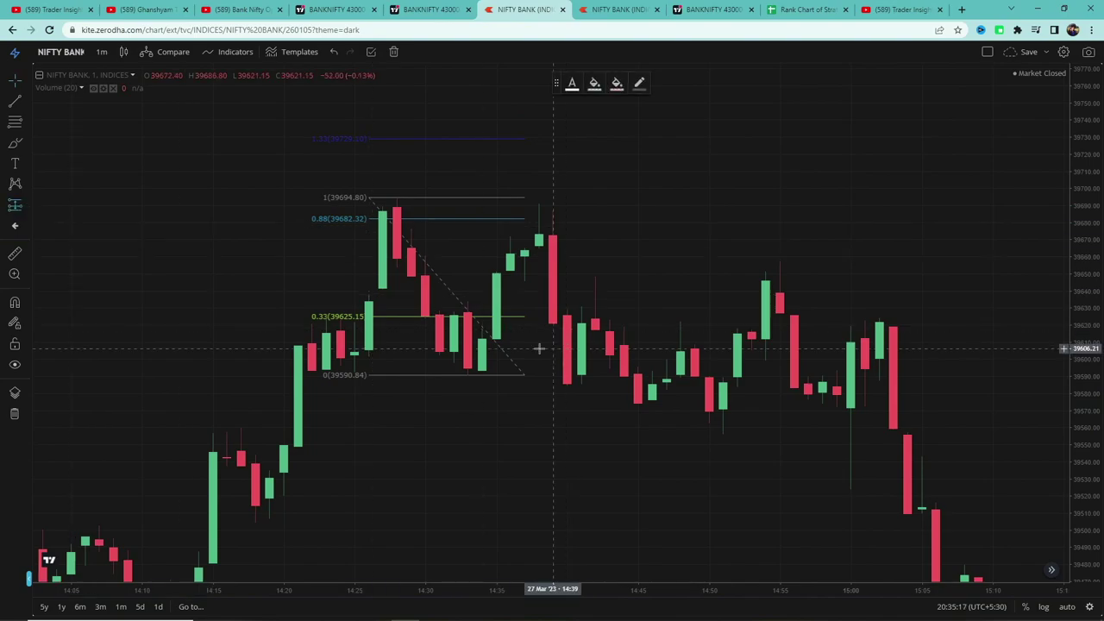
left_click(497, 316)
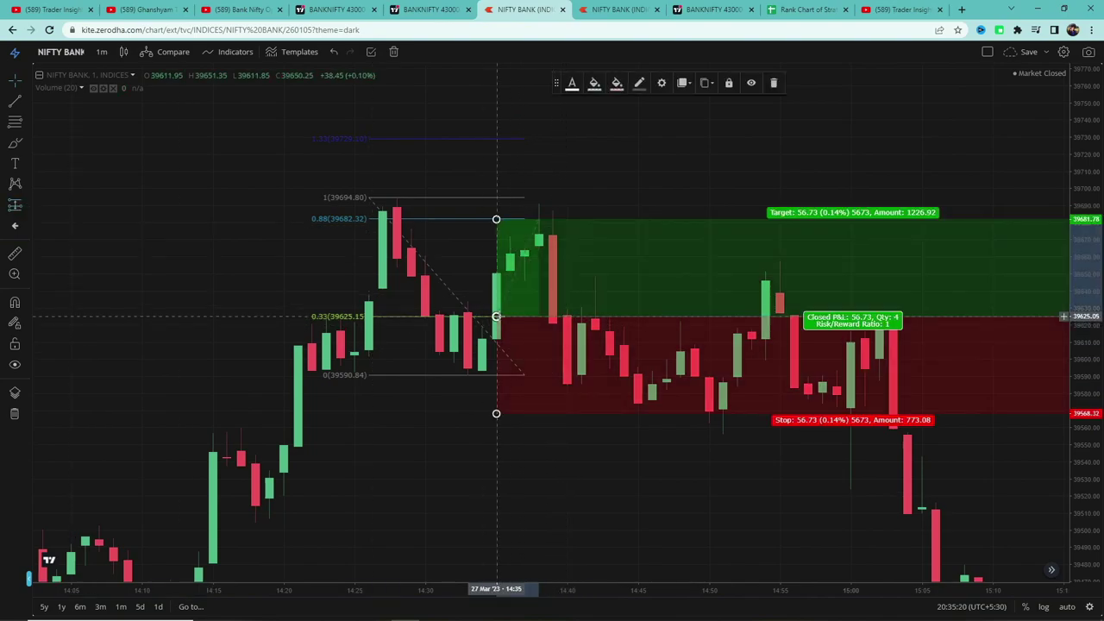
left_click_drag(452, 431, 490, 393)
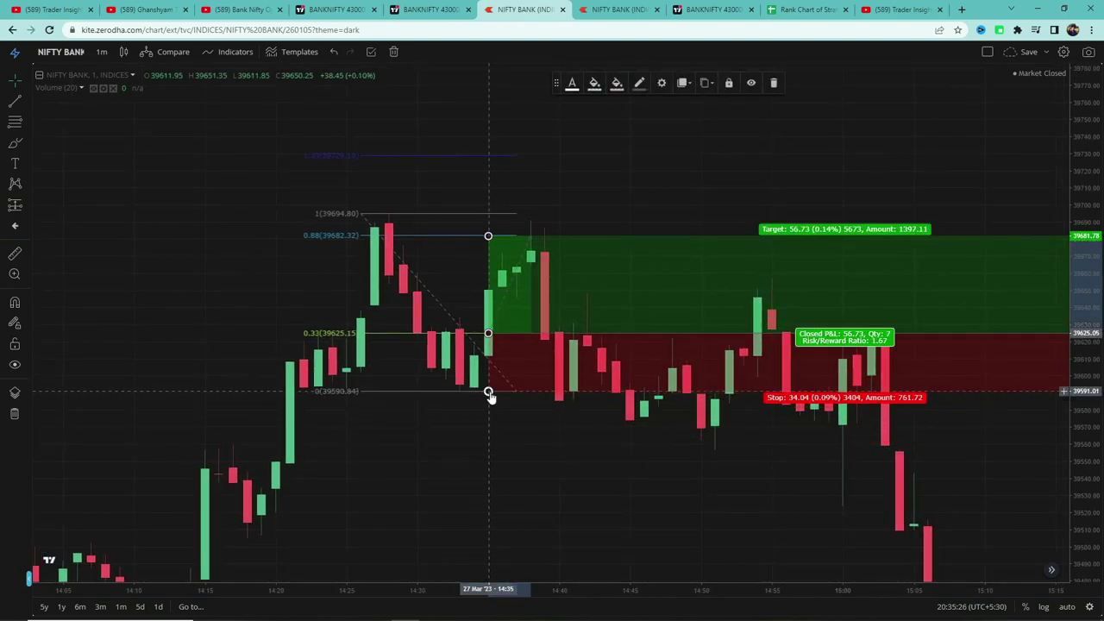
left_click_drag(493, 436, 450, 467)
left_click(445, 276)
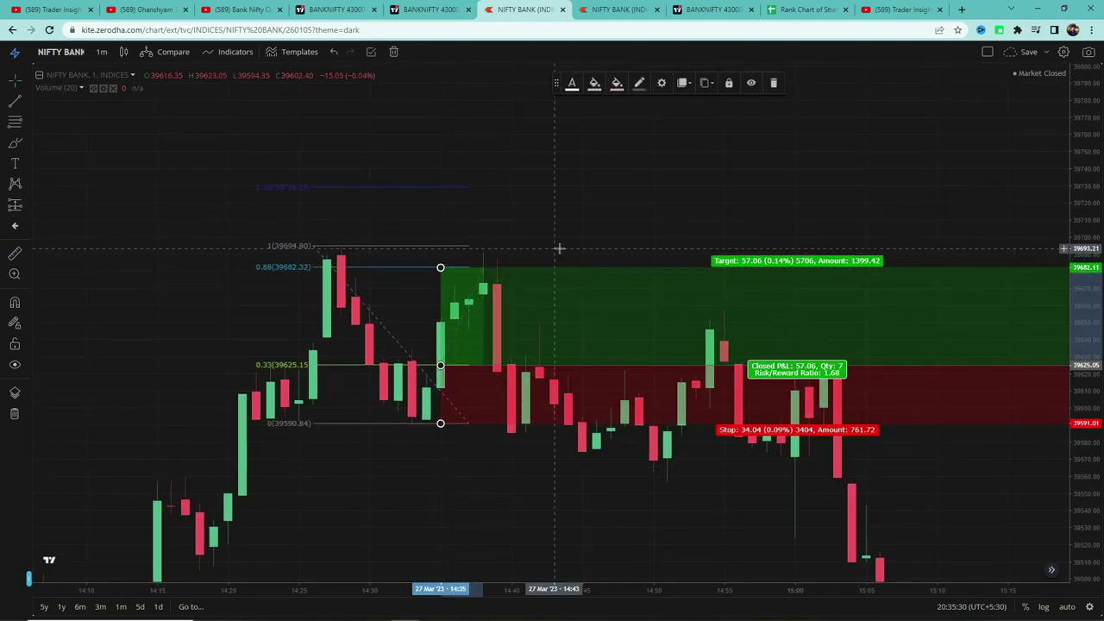
Shorten the long trade's time span, then move to the 29 Mar NIFTY BANK chart
left_click_drag(559, 250, 511, 248)
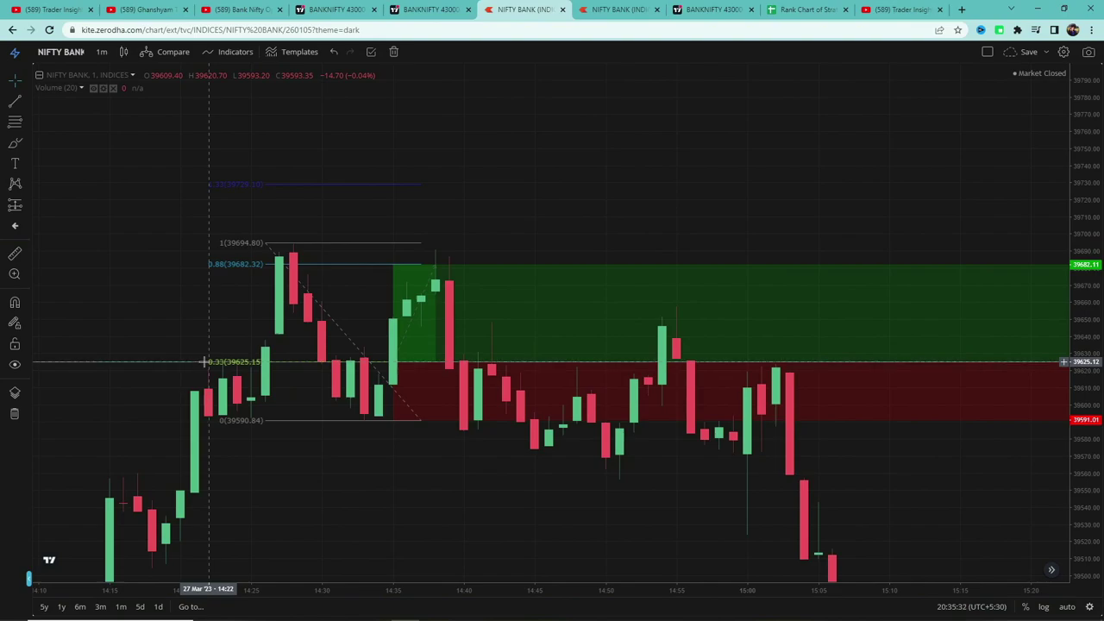
left_click_drag(508, 492, 451, 465)
scroll(1025, 389, "down", 2)
left_click(1043, 354)
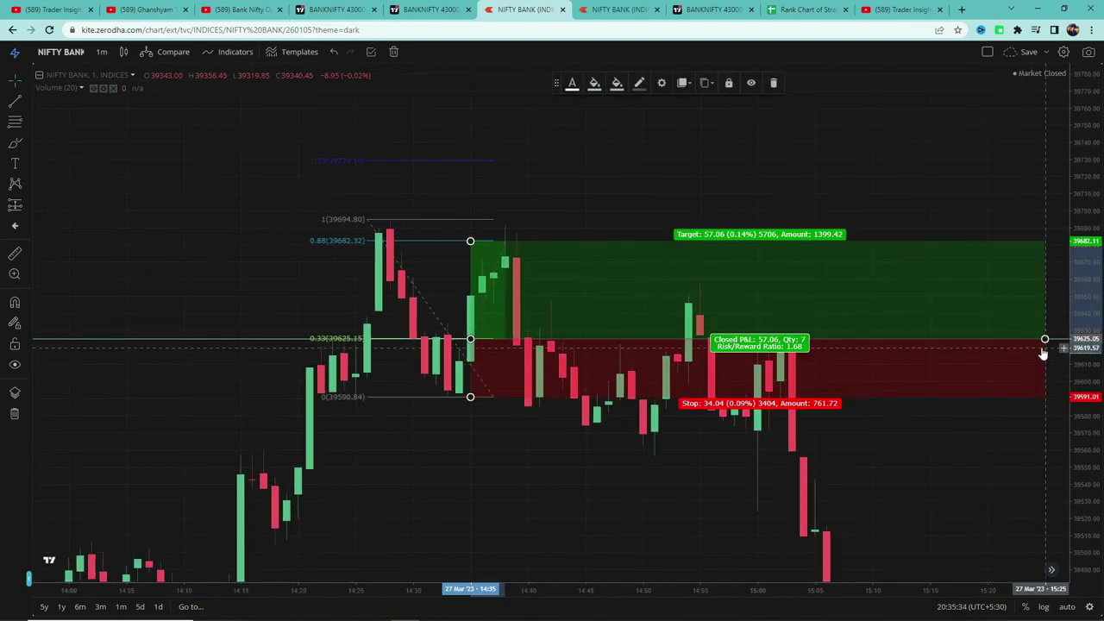
left_click_drag(1045, 342, 505, 356)
left_click(517, 349)
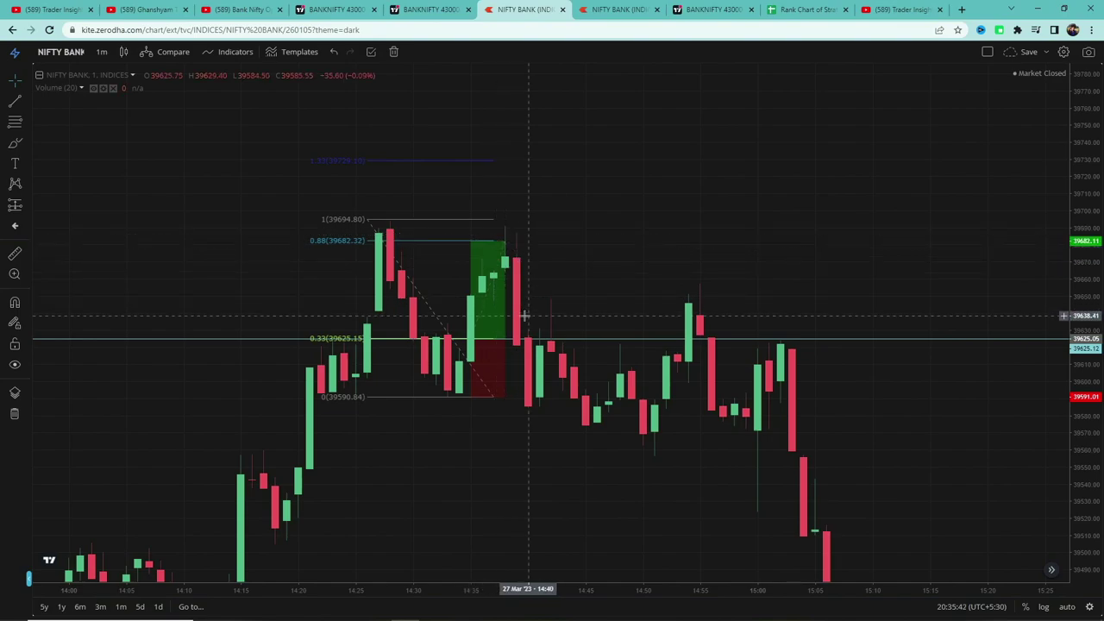
left_click(626, 14)
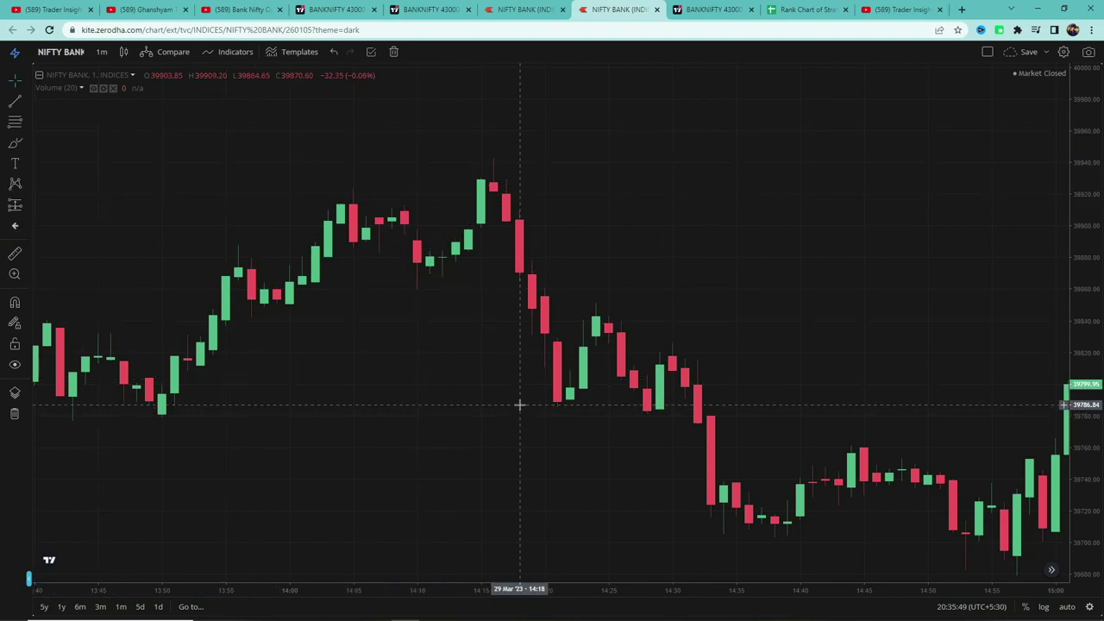
Draw a Fib retracement from the 39942.51 high to the 39785 low
left_click(14, 123)
left_click(441, 158)
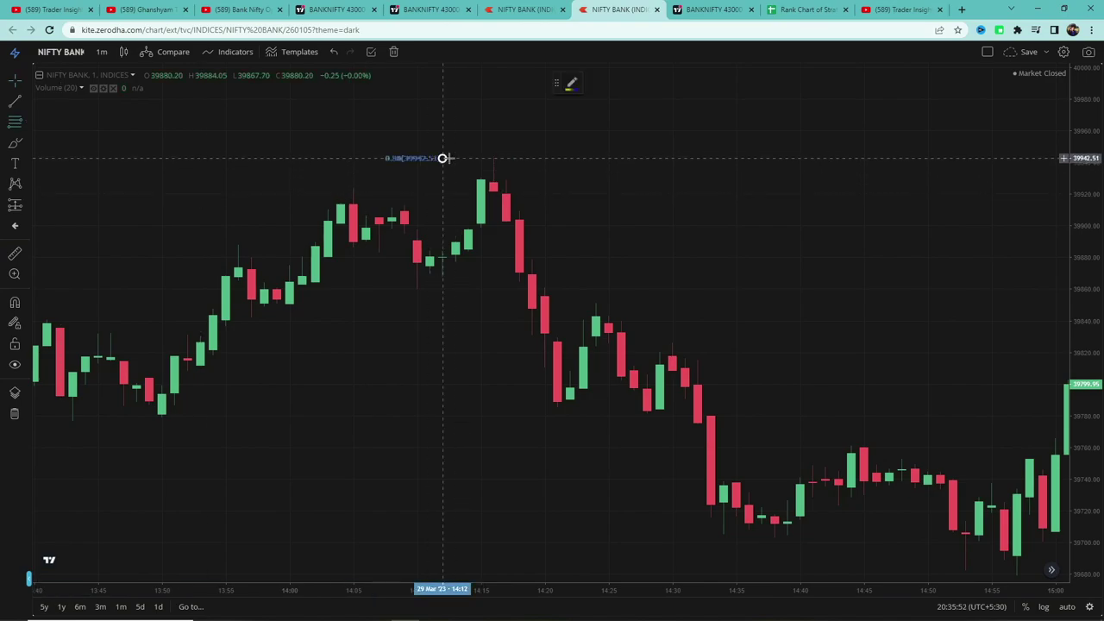
left_click(618, 406)
left_click_drag(611, 456, 529, 468)
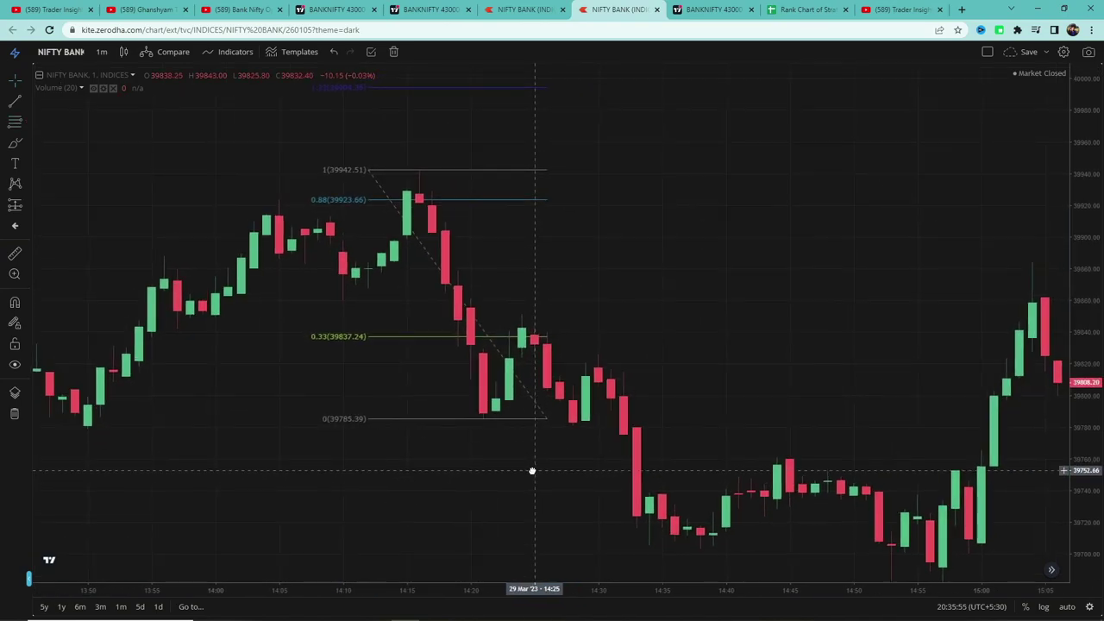
Add a long trade at 0.33 with stop at Fib 0 and target 0.88, then check its P&L
left_click(14, 207)
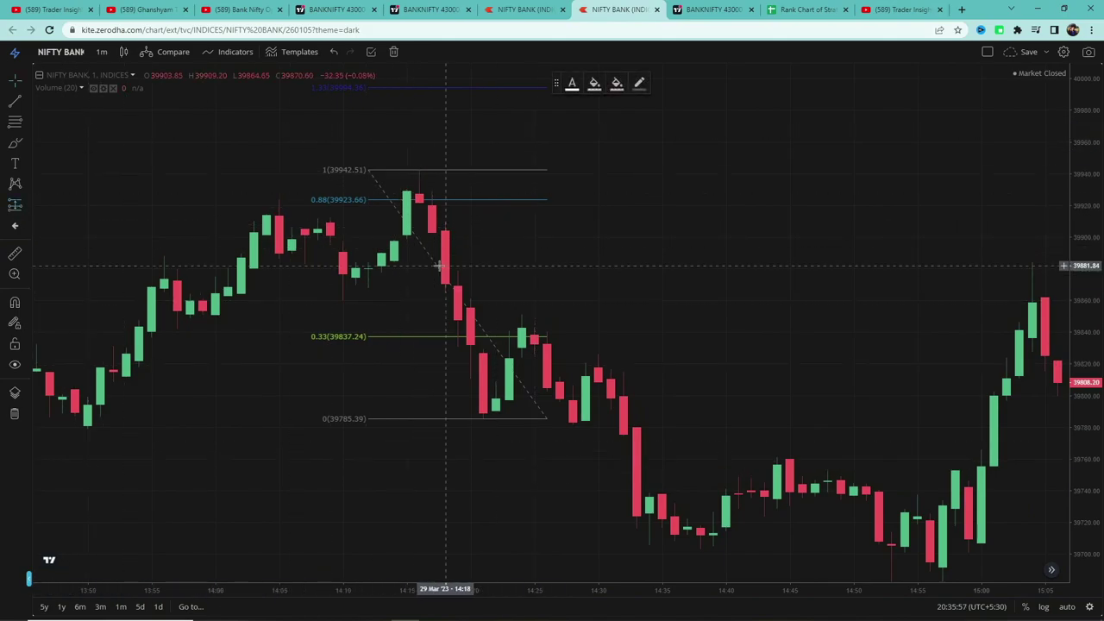
left_click(510, 336)
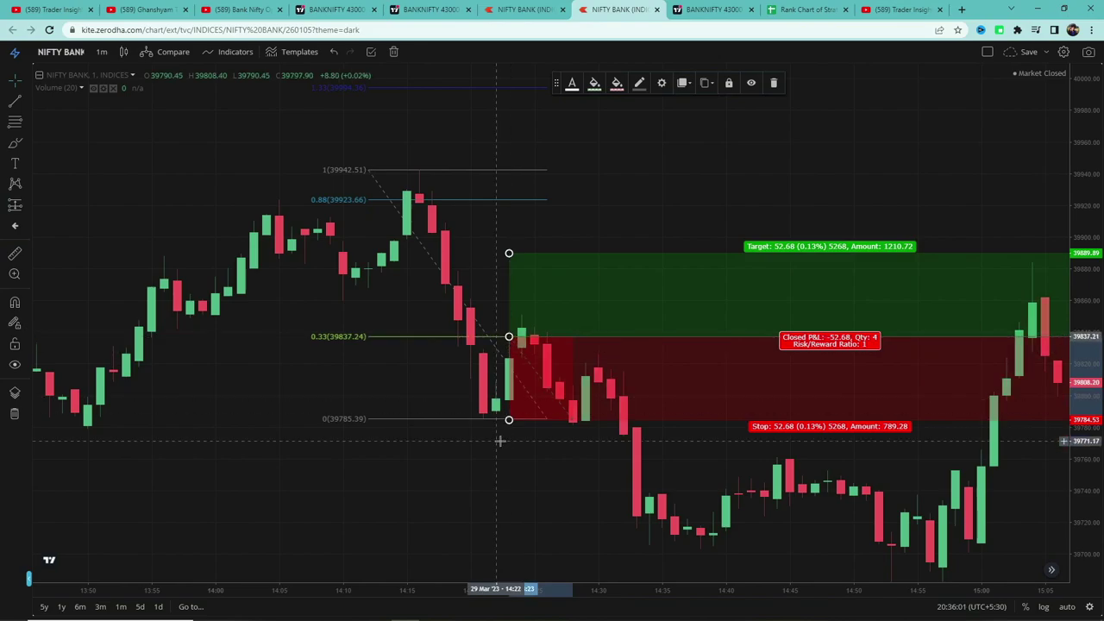
left_click_drag(509, 420, 508, 421)
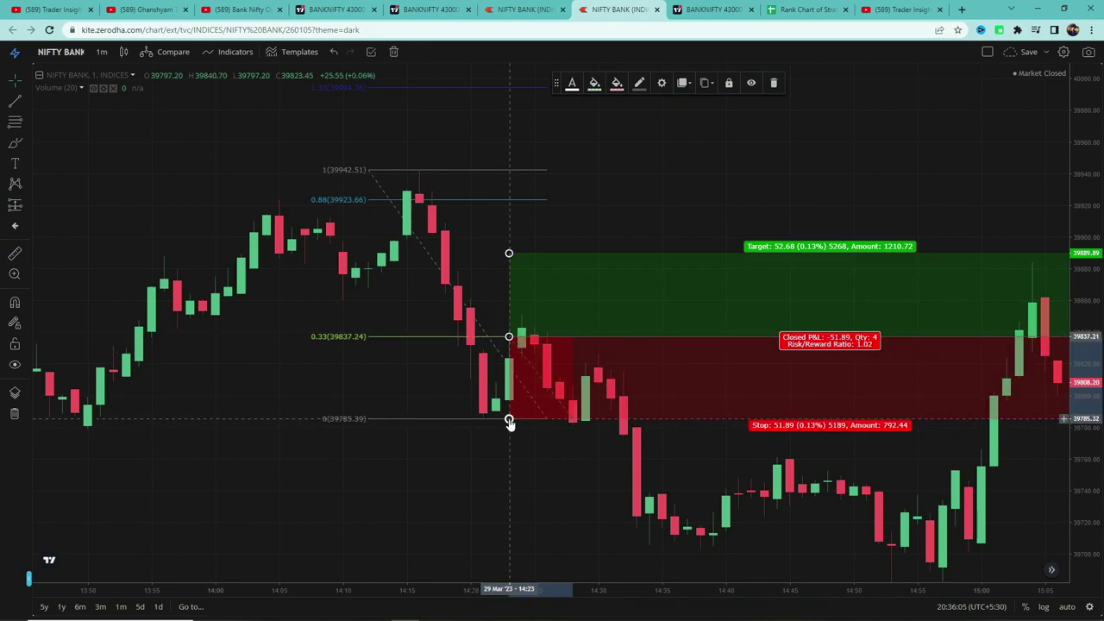
left_click_drag(558, 476, 489, 479)
left_click(456, 308)
left_click_drag(431, 254, 432, 201)
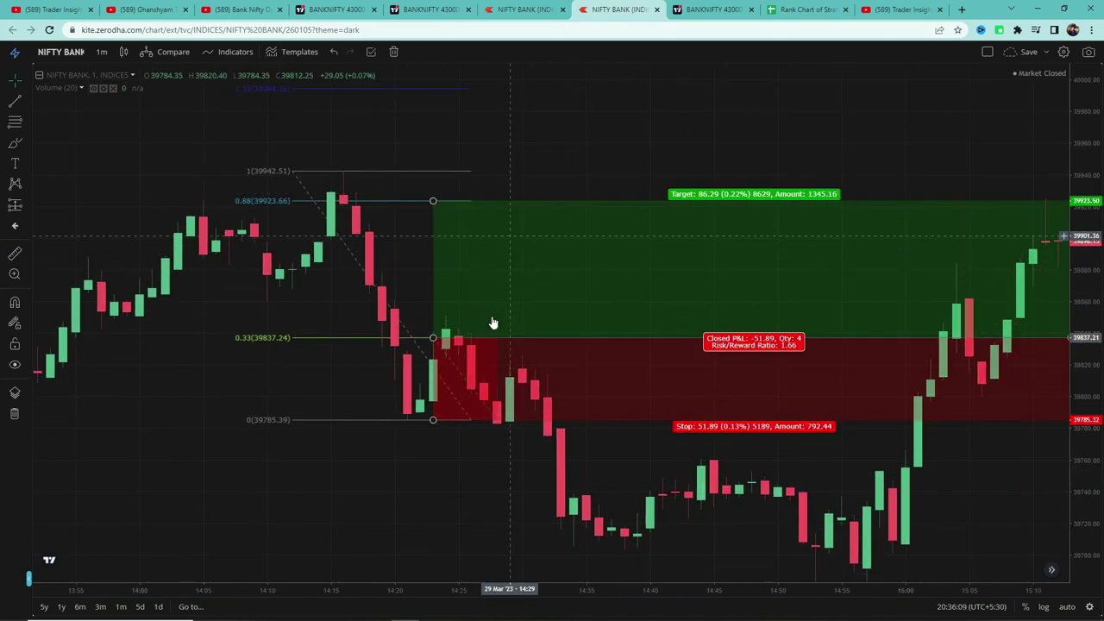
left_click(496, 431)
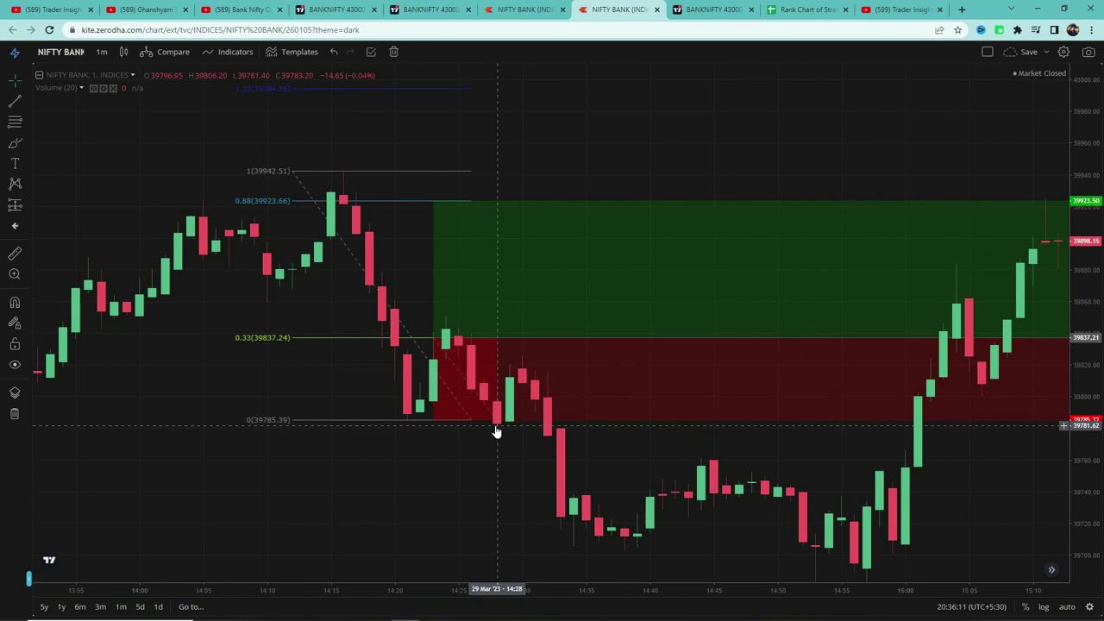
left_click(488, 421)
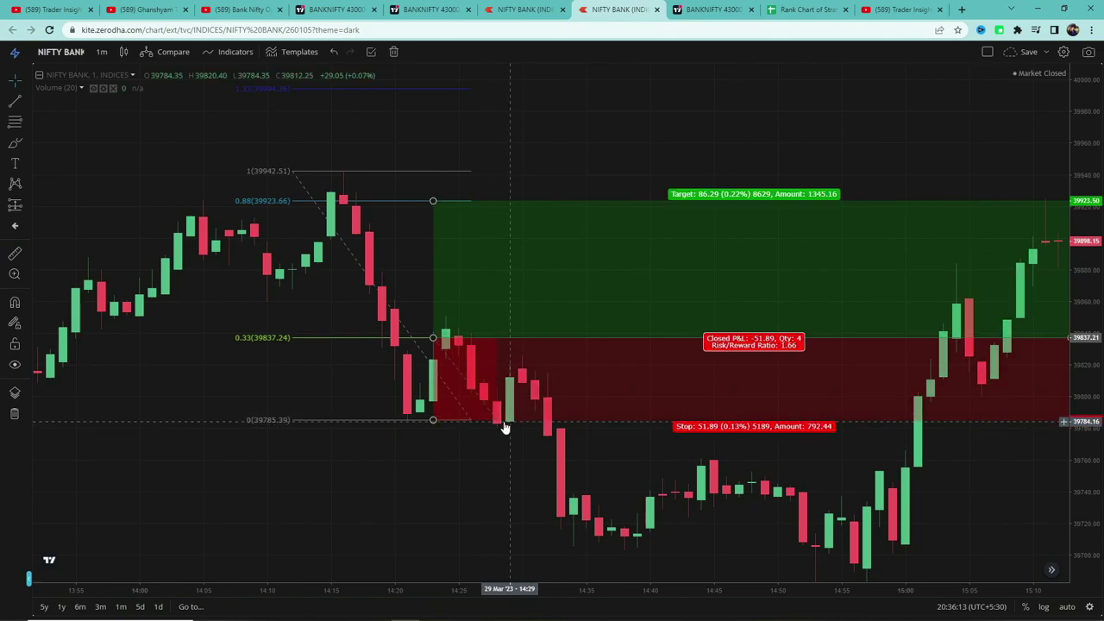
On the next BANKNIFTY chart, delete the yellow line and draw a Fib from the swing high to 42021.70
left_click(700, 10)
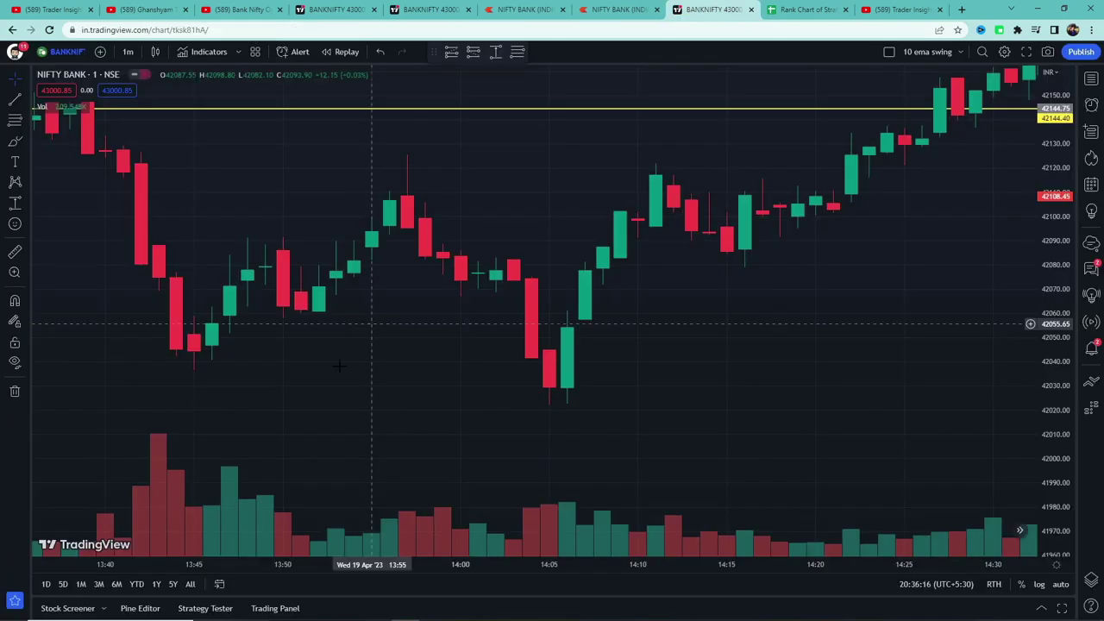
left_click(505, 110)
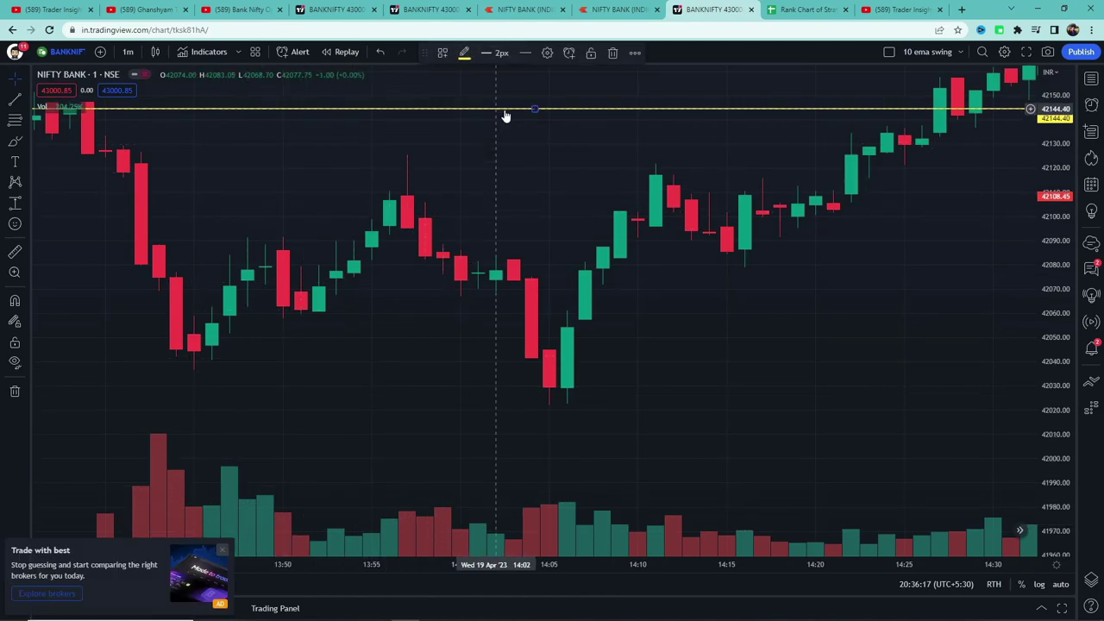
key("Delete")
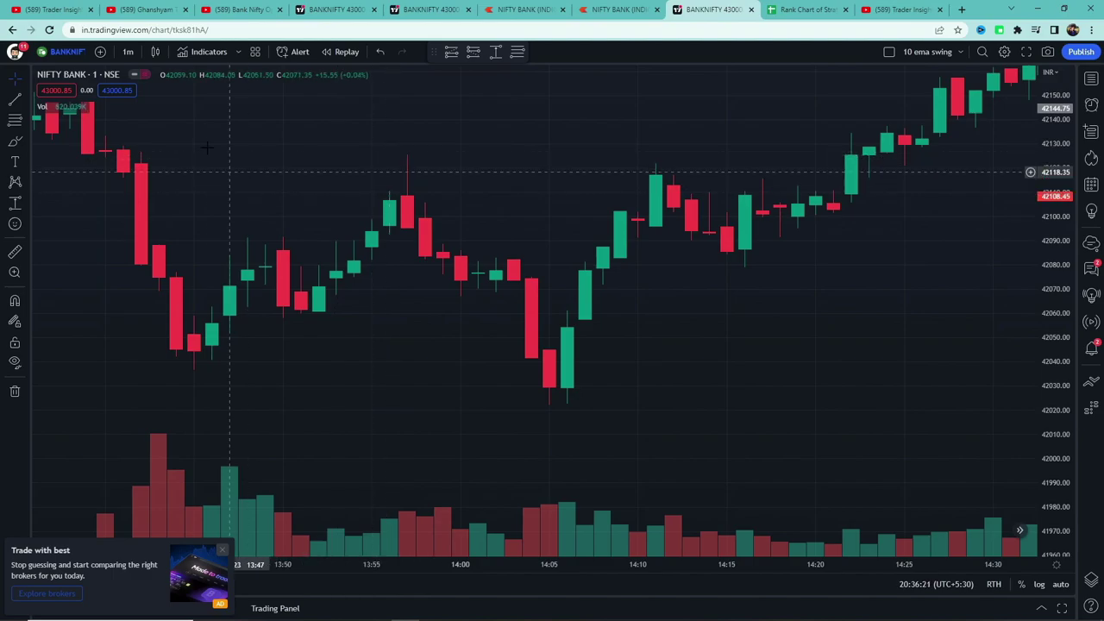
left_click(319, 155)
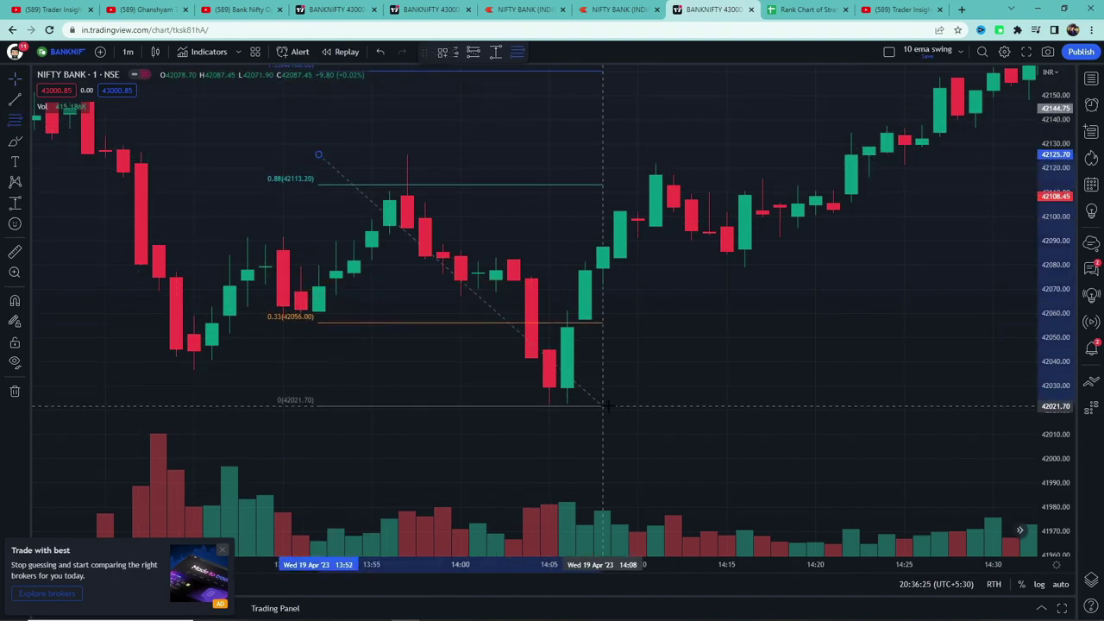
left_click(601, 406)
left_click(223, 550)
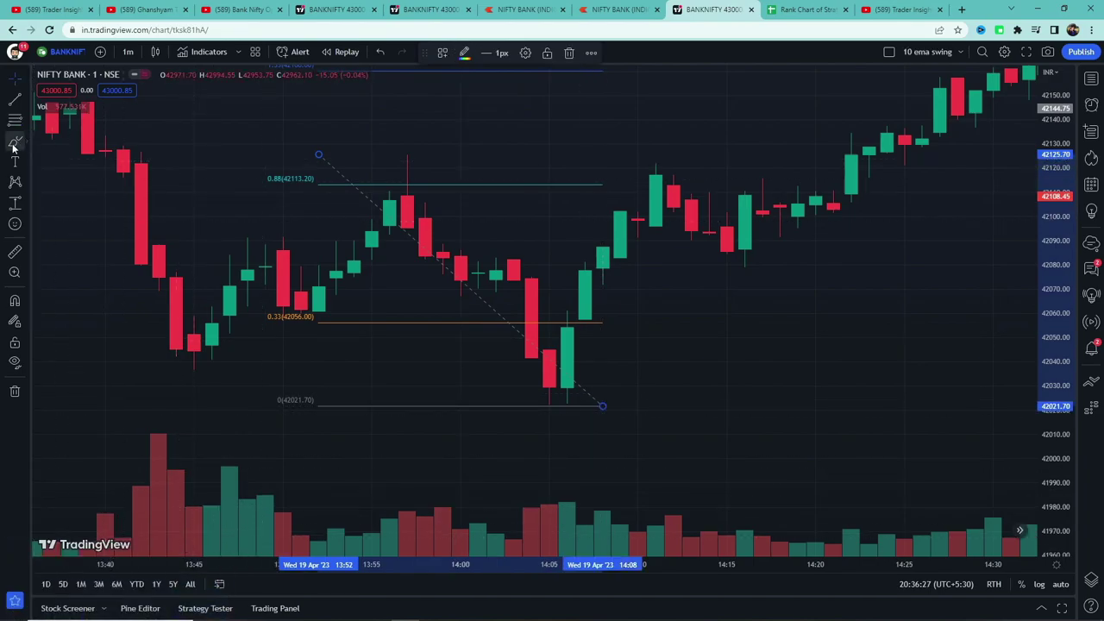
left_click(319, 127)
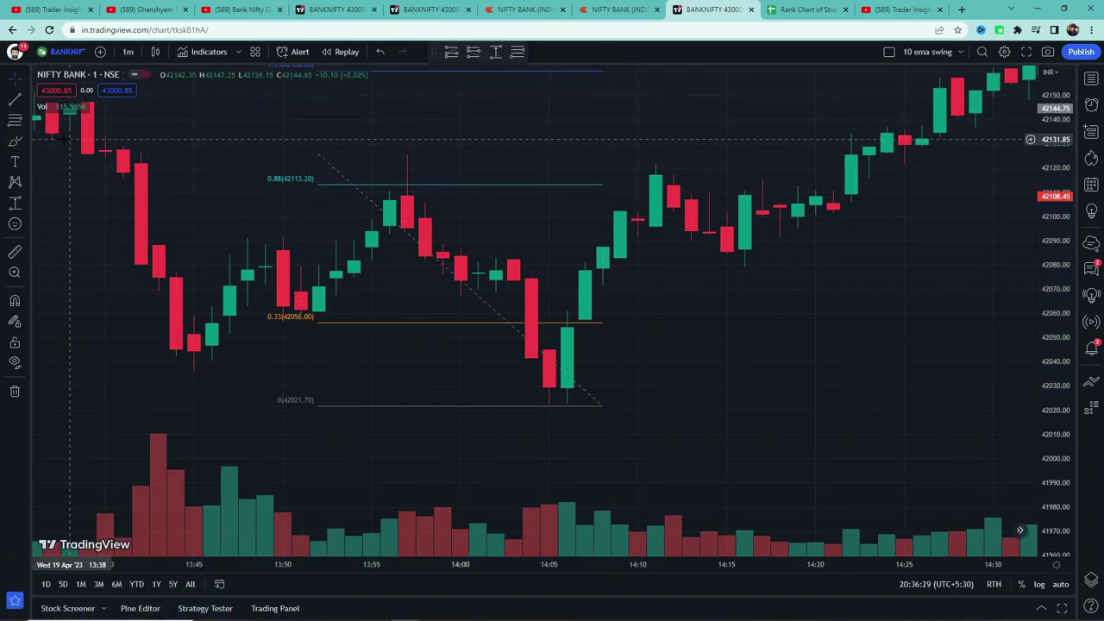
Add a long trade at 0.33 with stop at 42021.70, extend its span and raise the target to 1.33 (42160)
left_click(26, 202)
left_click(65, 224)
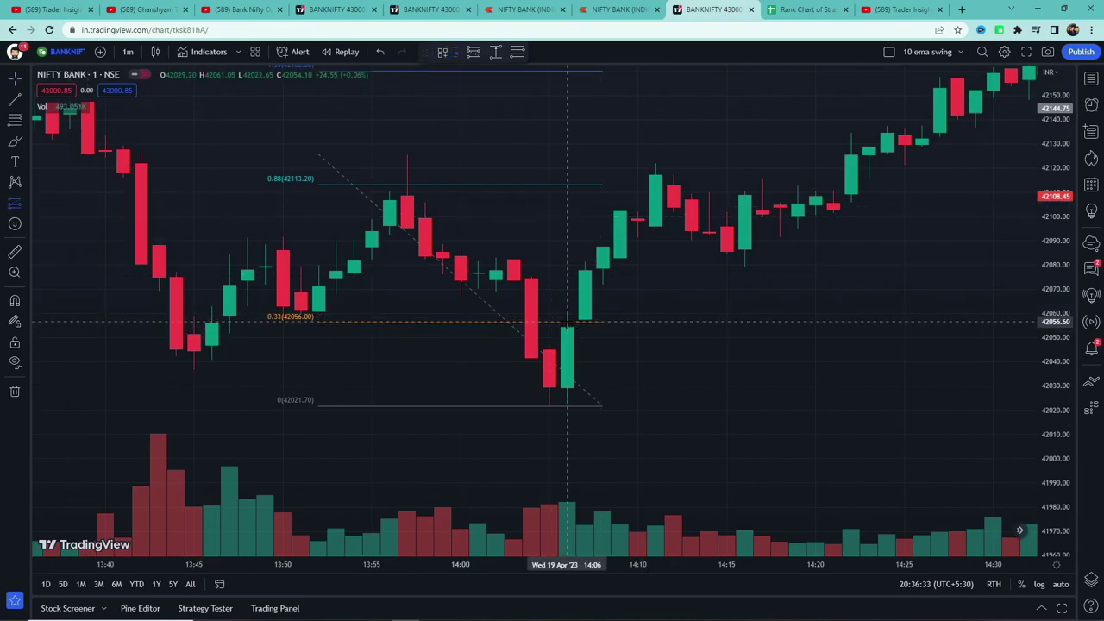
left_click(566, 325)
left_click_drag(568, 381, 571, 405)
left_click_drag(888, 398, 732, 397)
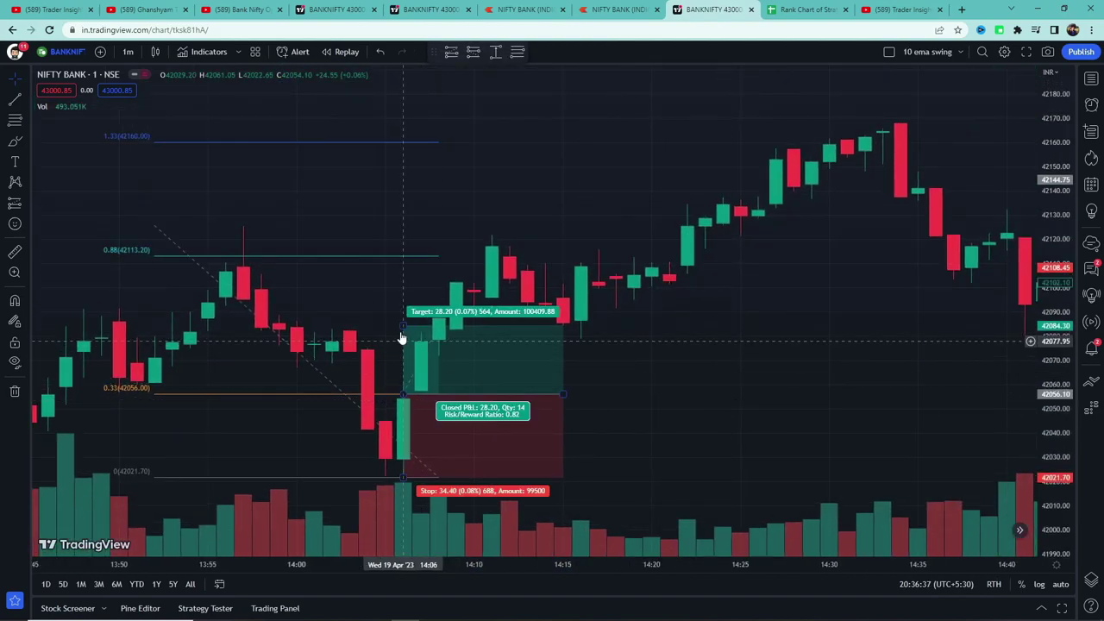
left_click_drag(404, 326, 370, 255)
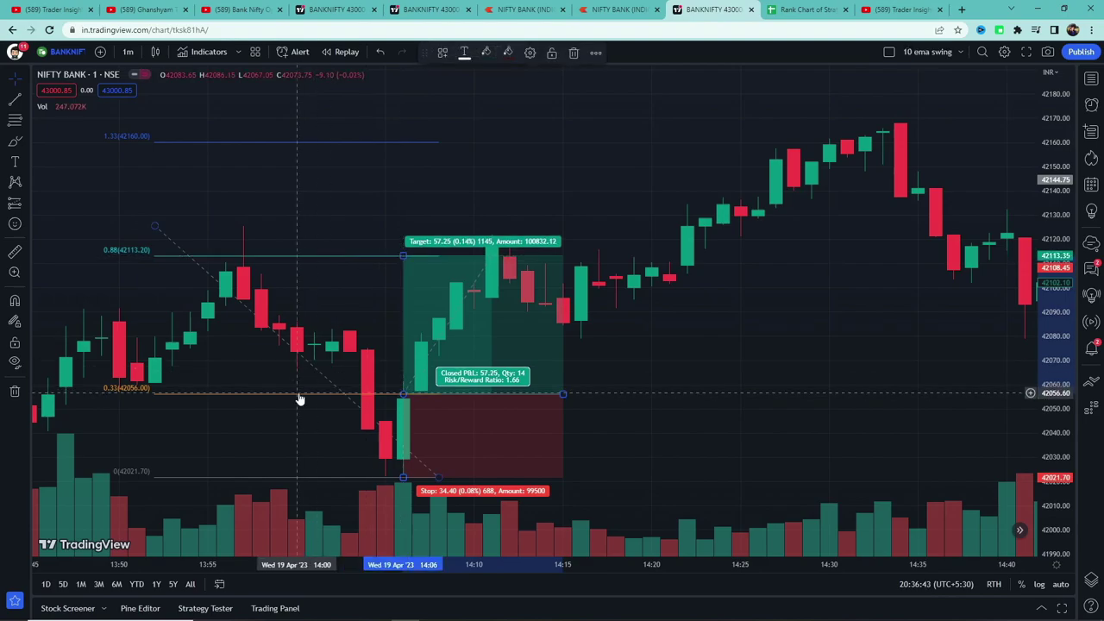
left_click_drag(562, 393, 810, 400)
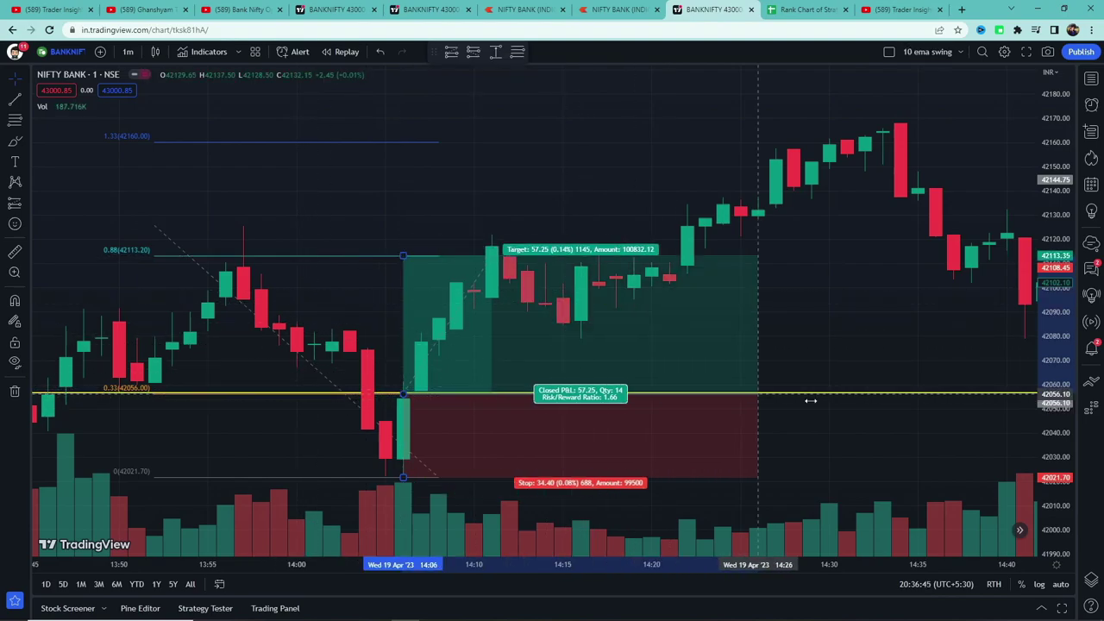
mouse_move(402, 255)
left_mouse_down()
mouse_move(398, 136)
mouse_move(389, 141)
left_mouse_up()
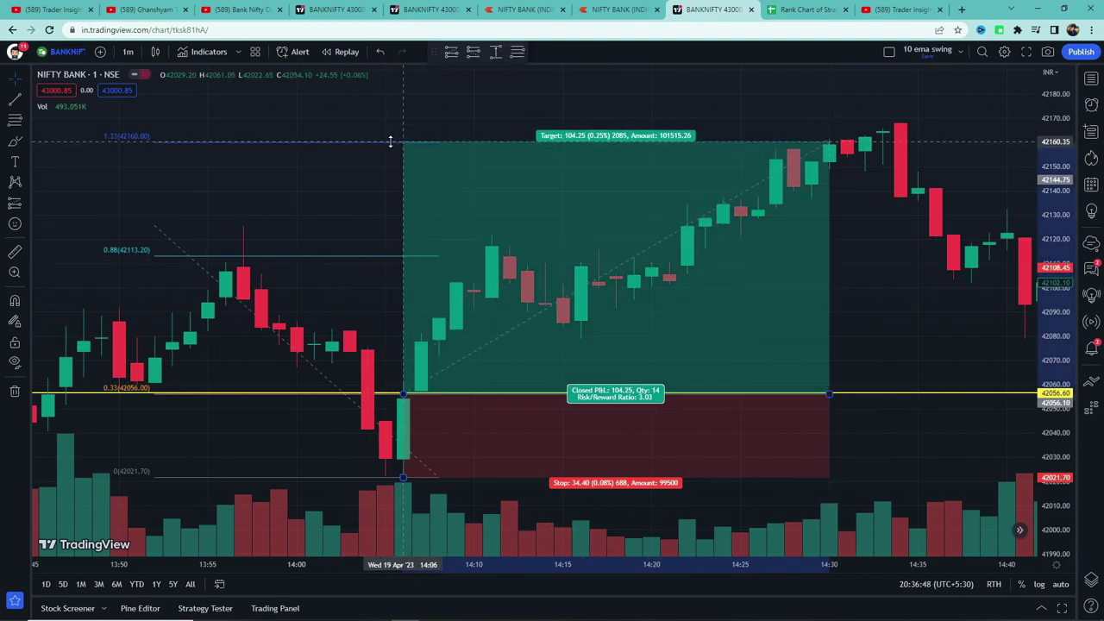
left_click(918, 278)
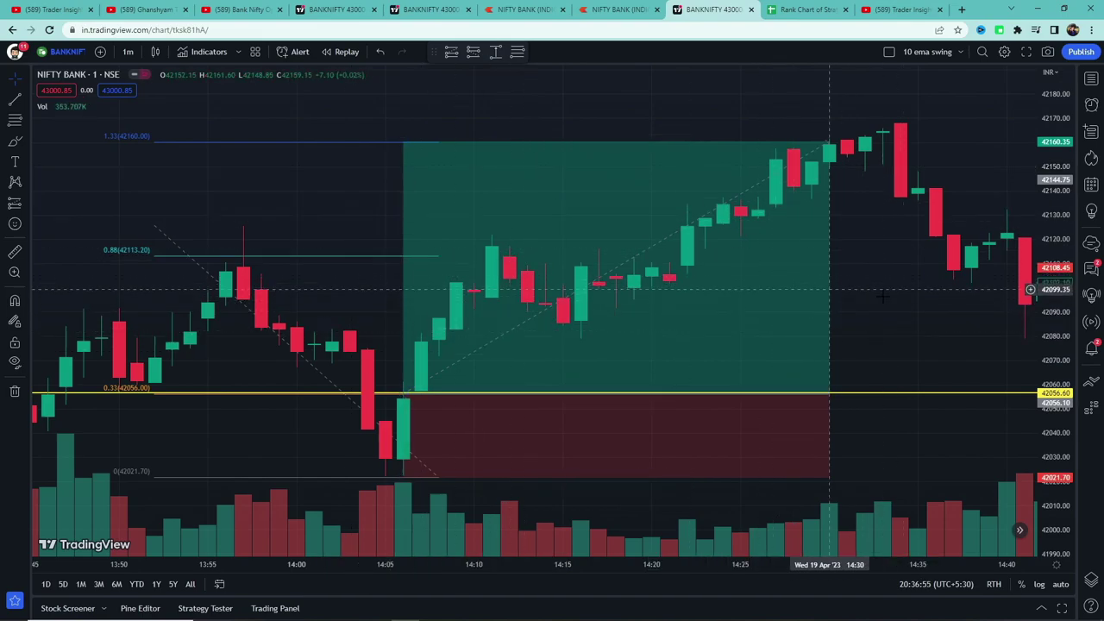
Flip through the other BANKNIFTY trade charts back to the FR33 strategy video
left_click(612, 9)
left_click(521, 9)
left_click(420, 6)
left_click(336, 9)
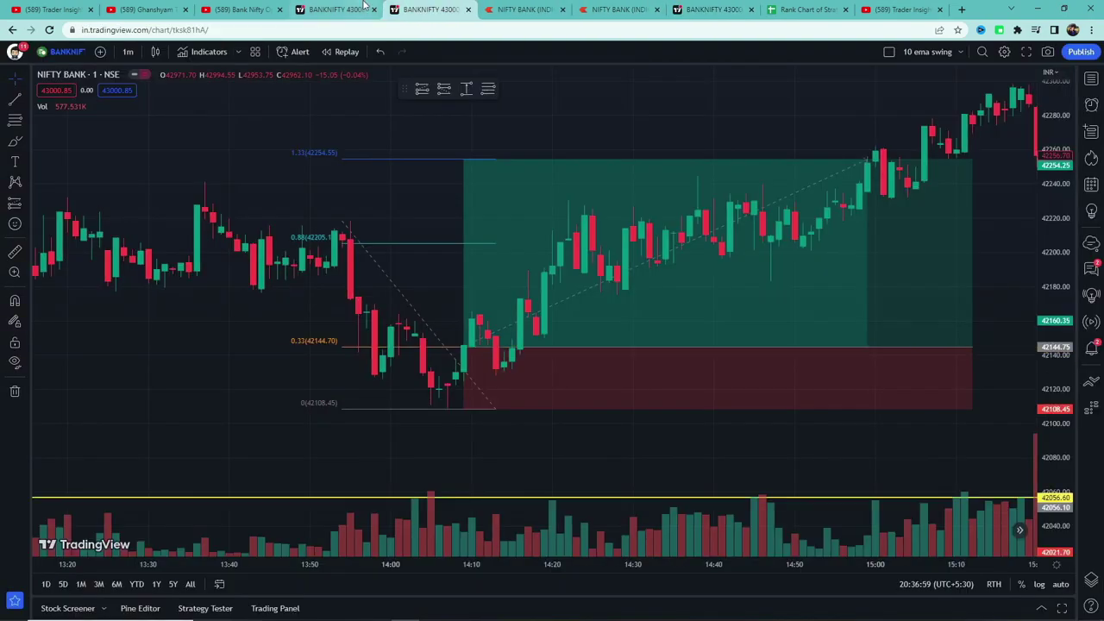
left_click(242, 10)
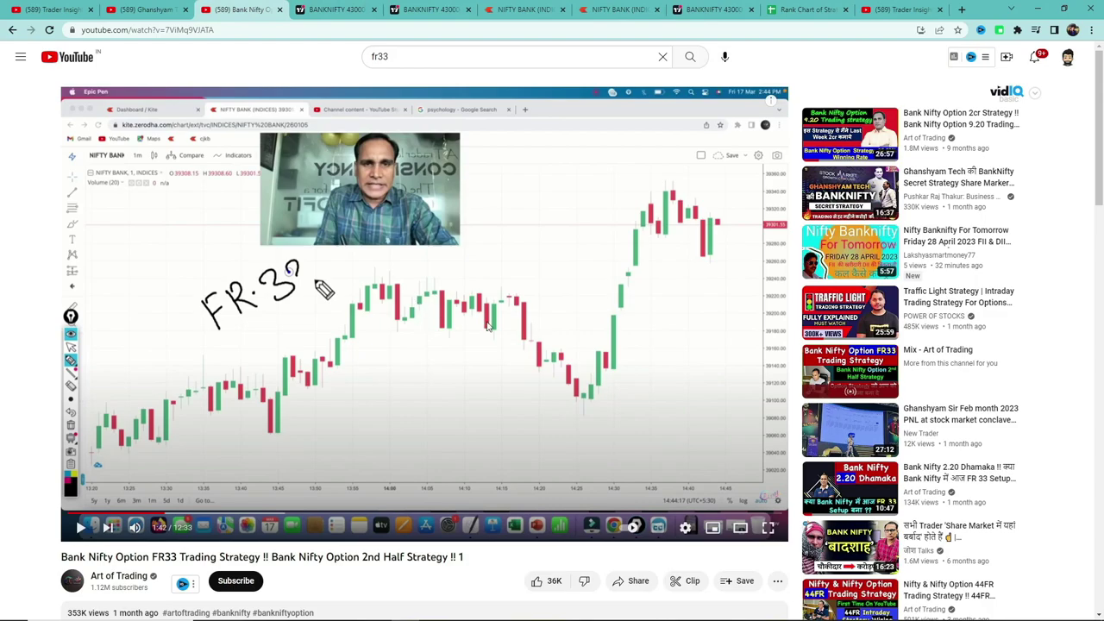
Visit the Trader Insights channel page, then return to the BANKNIFTY trade chart
left_click(39, 7)
left_click(709, 10)
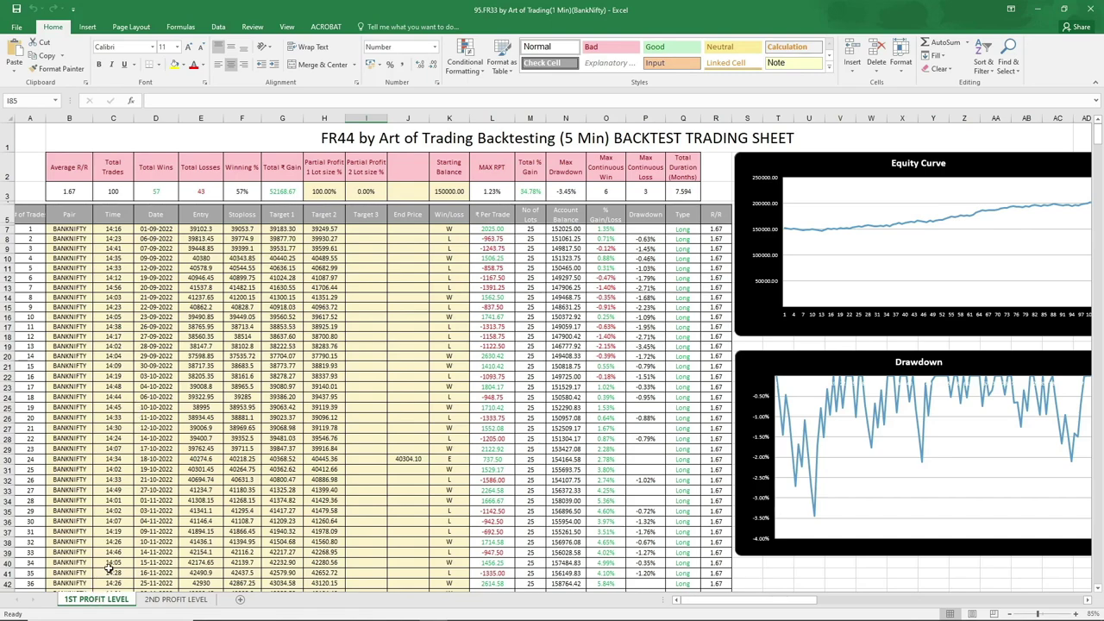
Retitle the first profit level sheet from FR44 5 Min to FR33 1 Min
left_click(1035, 8)
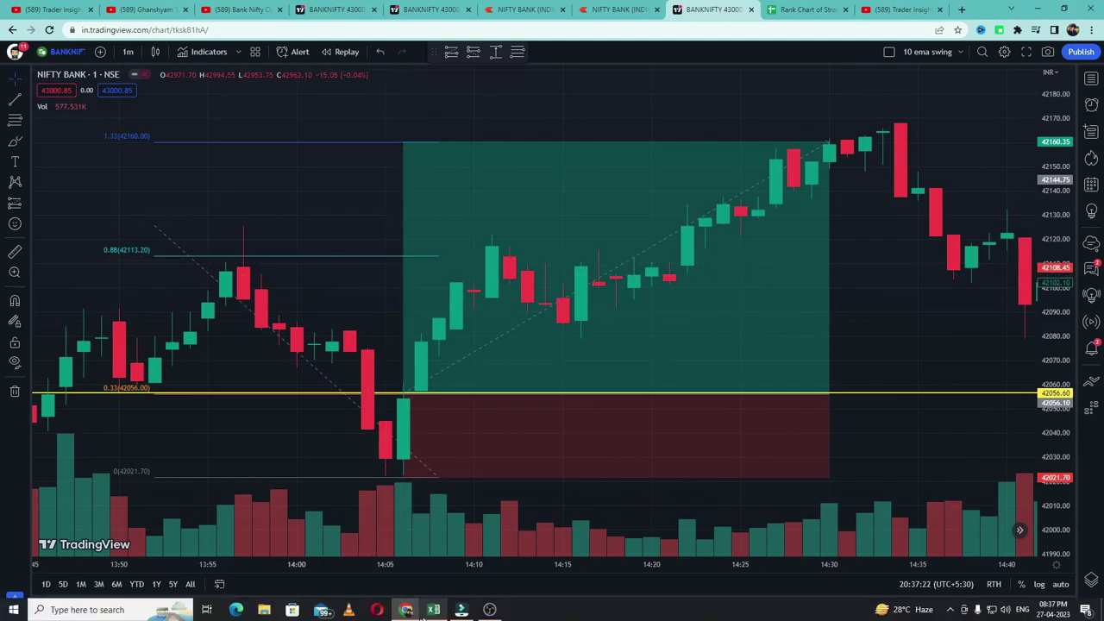
left_click(433, 610)
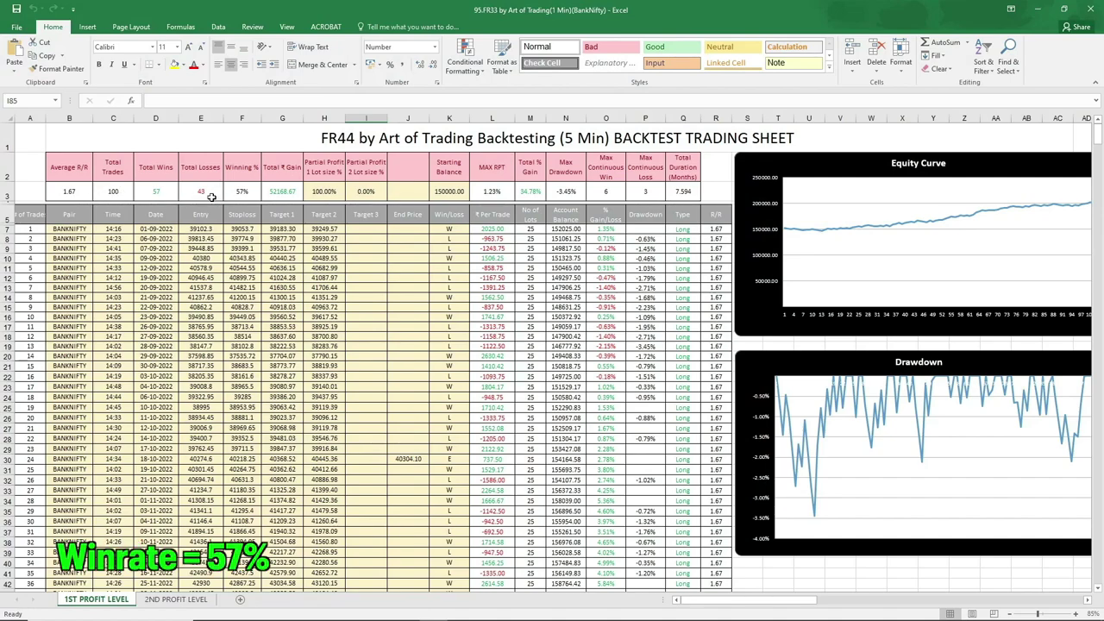
double_click(353, 140)
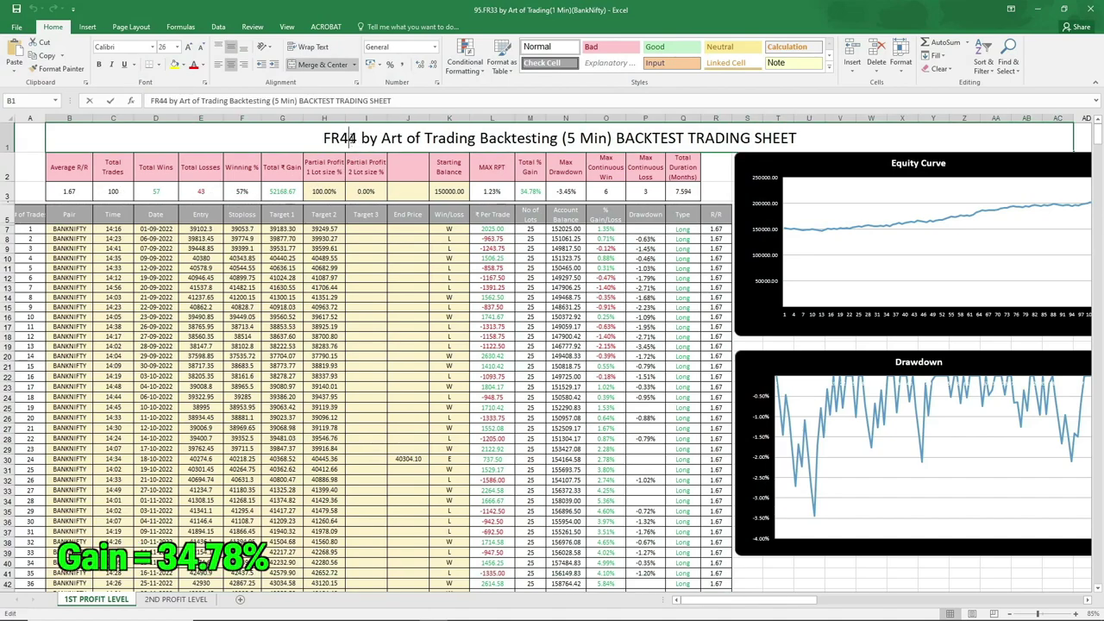
type("33")
key("Return")
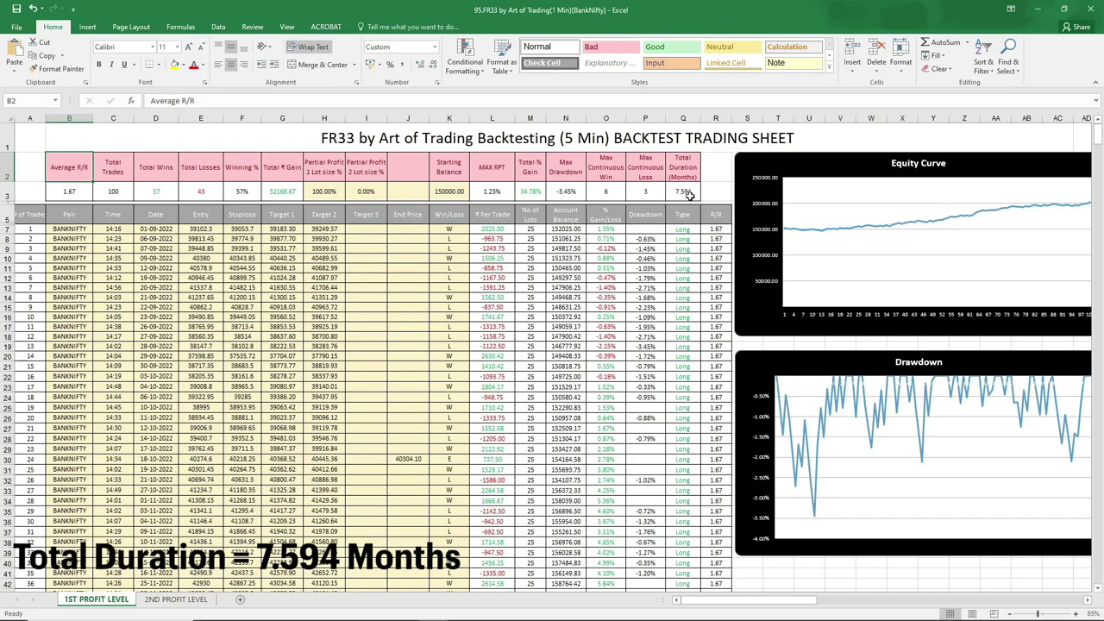
double_click(576, 138)
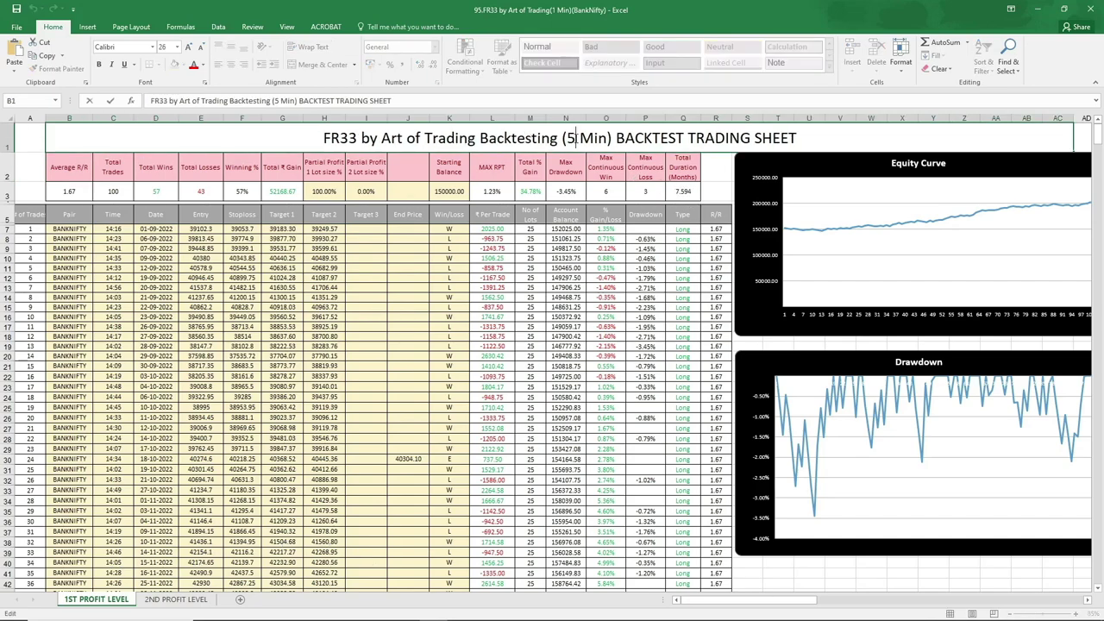
type("1")
key("Return")
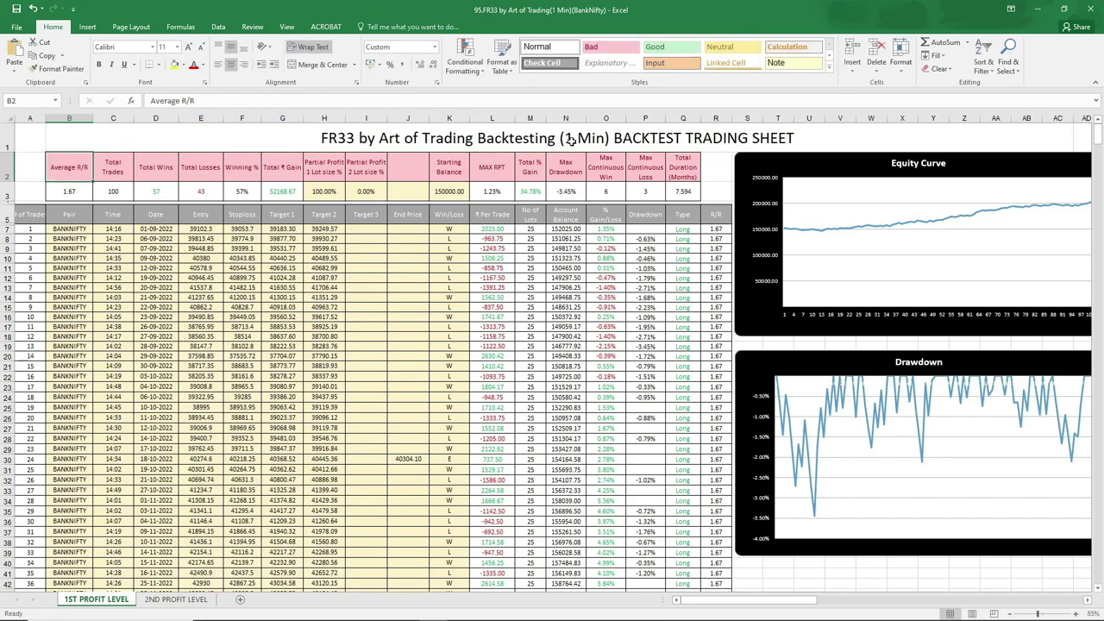
left_click(389, 260)
left_click(439, 143)
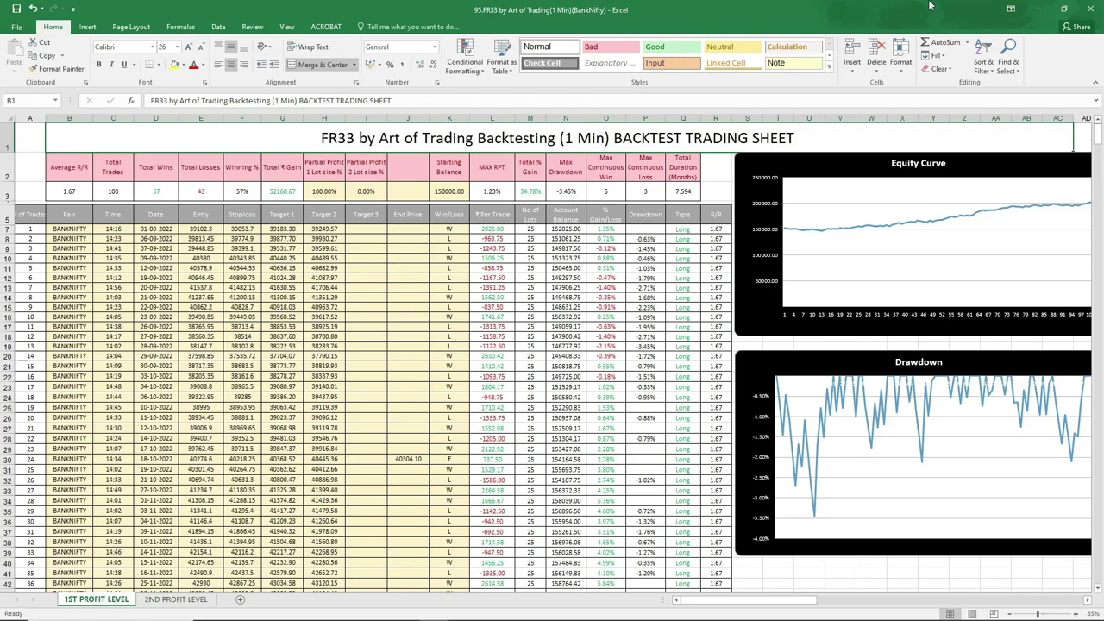
Glance at the chart, then open the 2ND PROFIT LEVEL sheet
left_click(1038, 9)
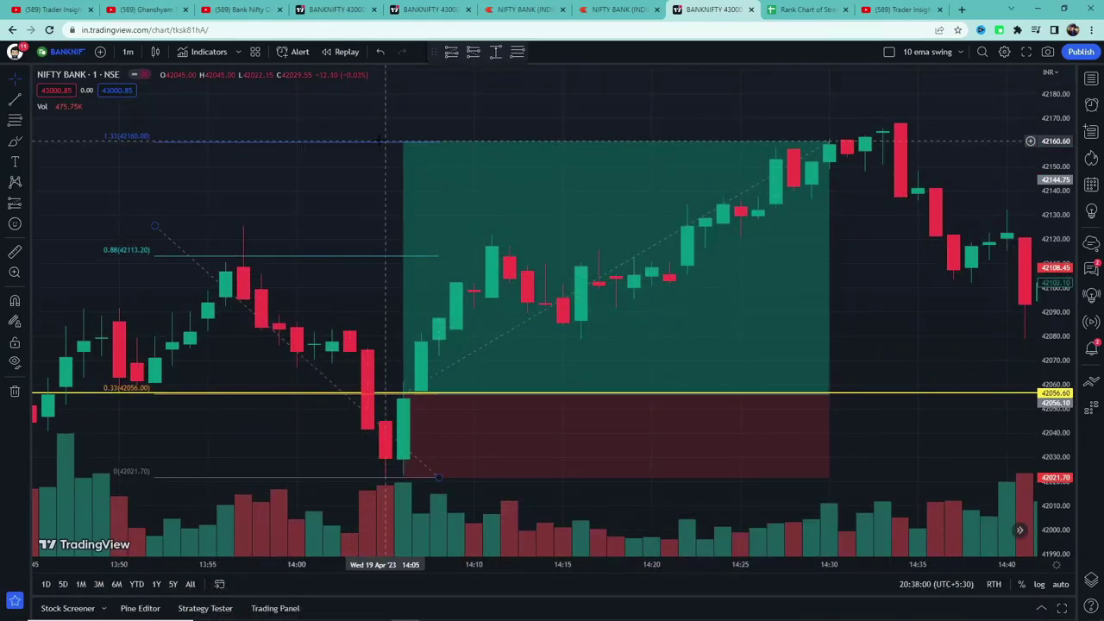
left_click(435, 608)
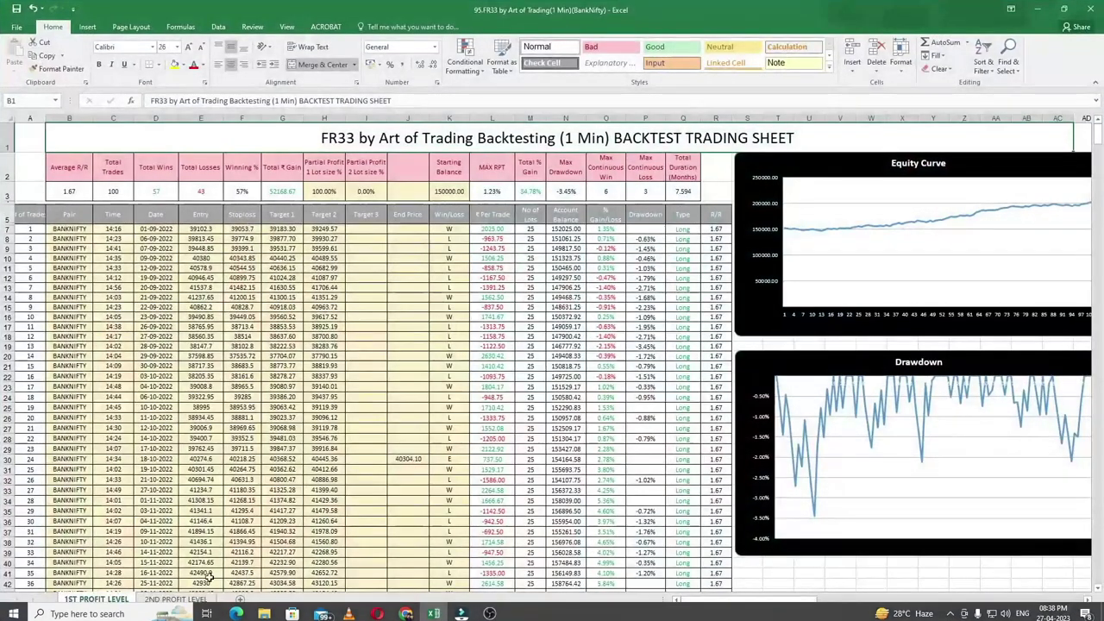
left_click(169, 598)
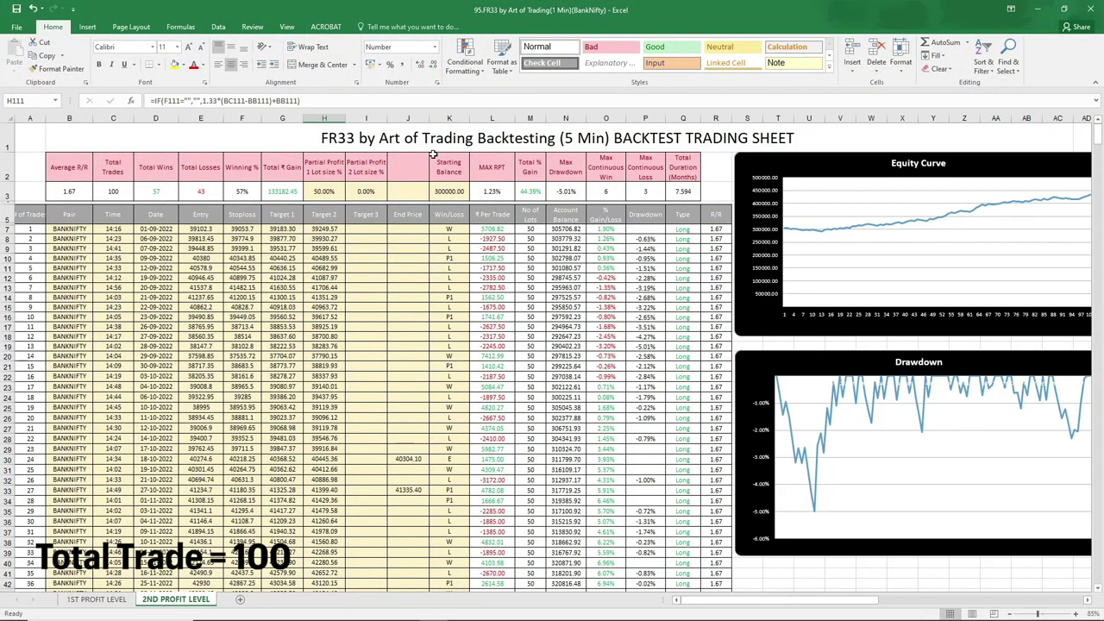
Set the 2ND PROFIT LEVEL title's timeframe to 1 Min and review its 100-trade, 57% win-rate stats
left_click(395, 144)
double_click(573, 140)
double_click(569, 138)
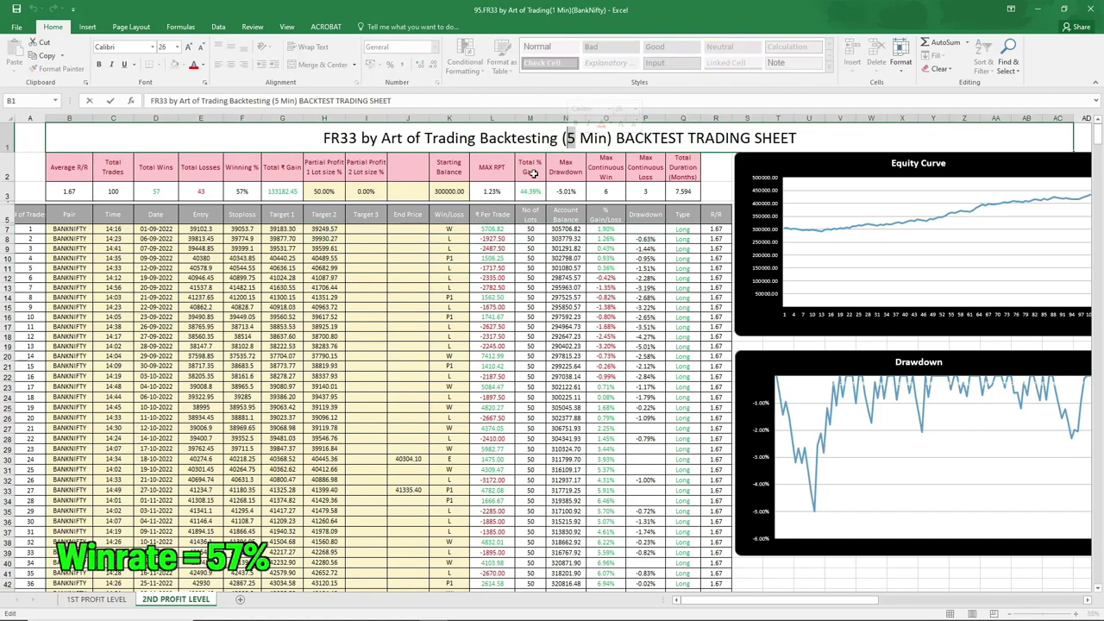
key("Return")
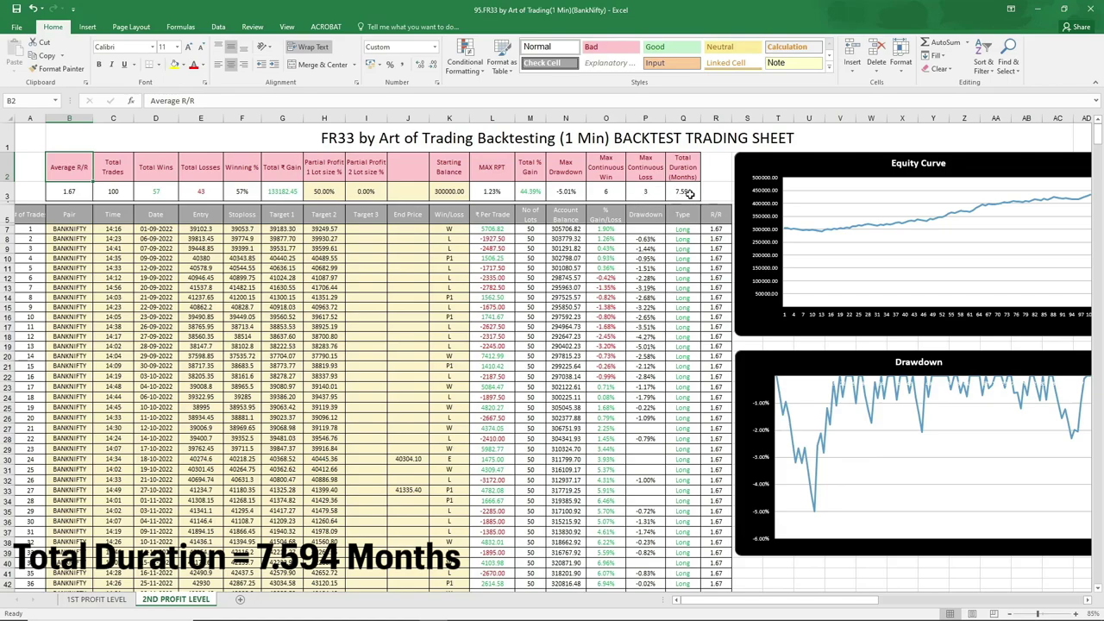
scroll(284, 382, "down", 1)
scroll(285, 382, "up", 1)
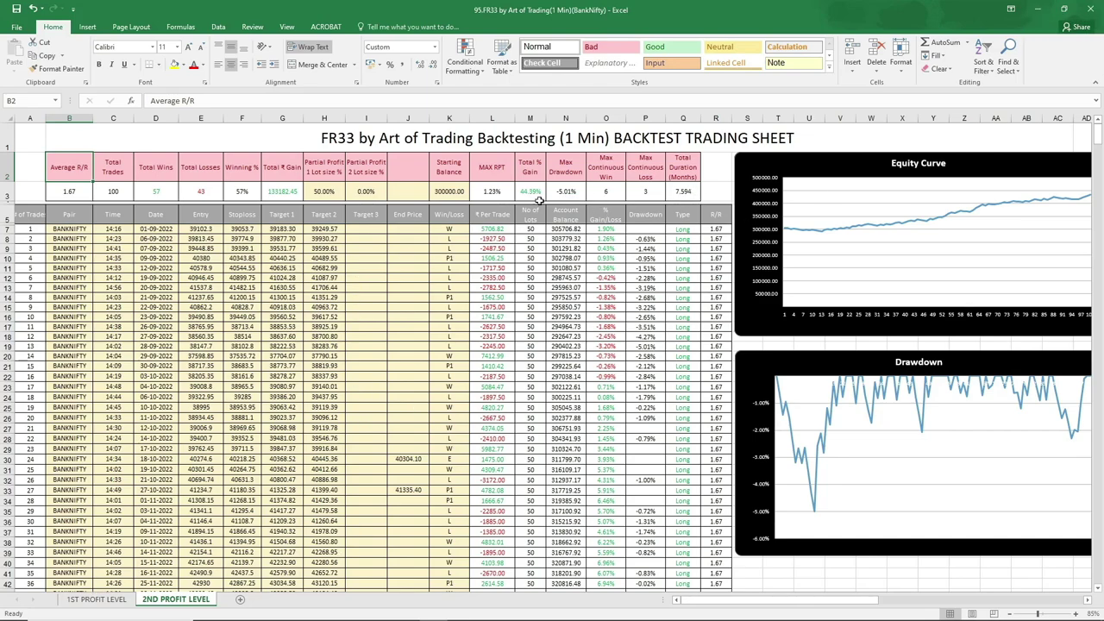
left_click(1039, 7)
Review the NIFTY BANK trade chart and return to the FR33 strategy video
left_click(616, 9)
left_click(525, 8)
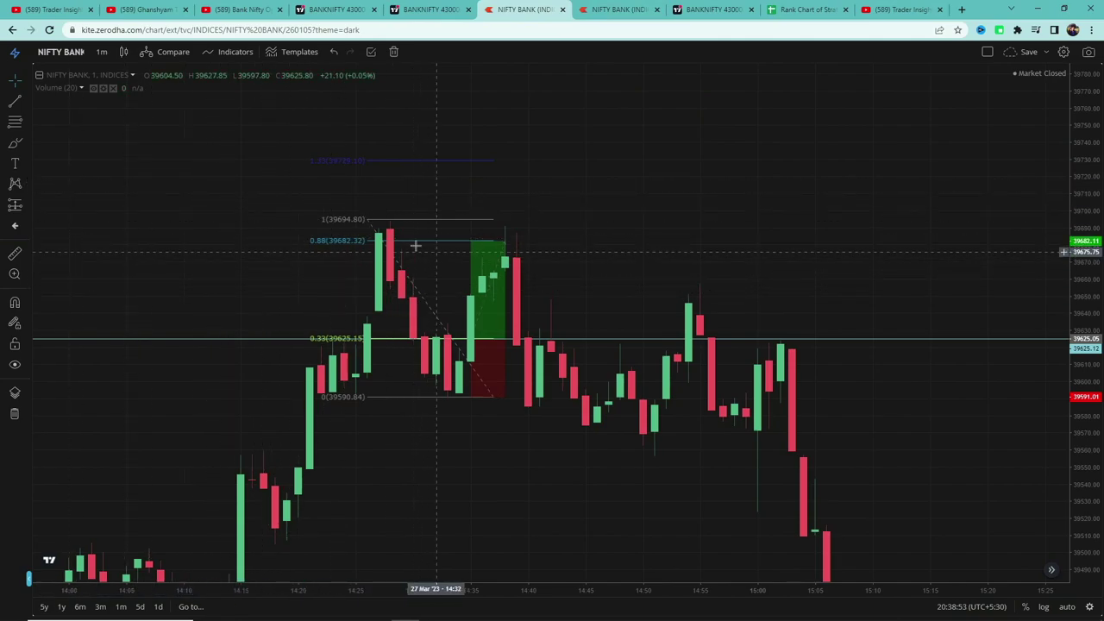
left_click(231, 10)
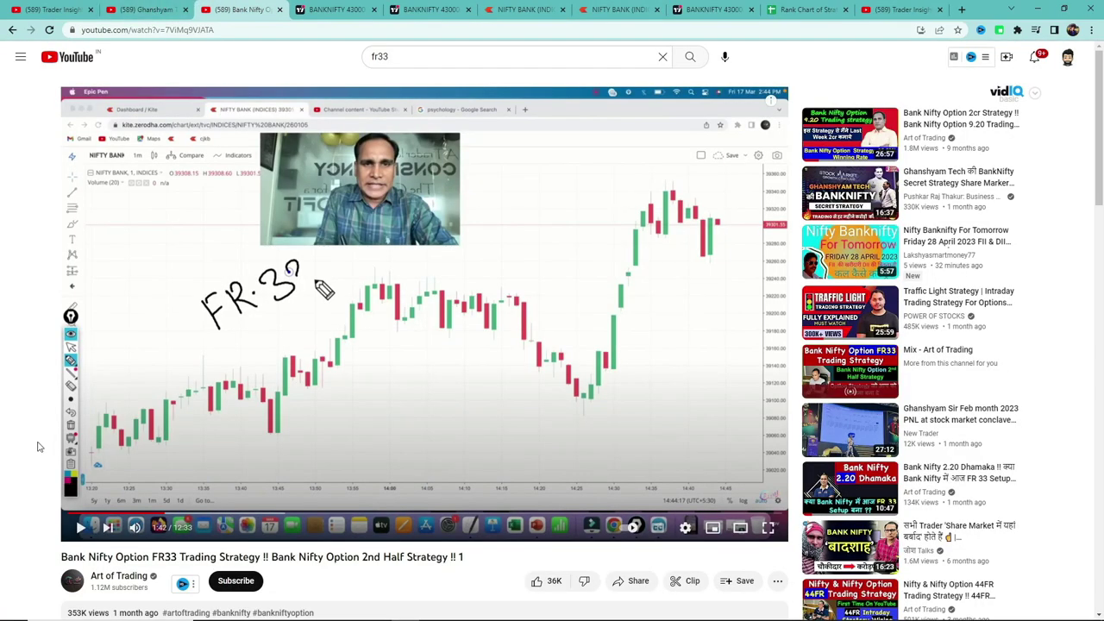
Open the Art of Trading channel page in a new tab and view it
right_click(118, 580)
left_click(175, 478)
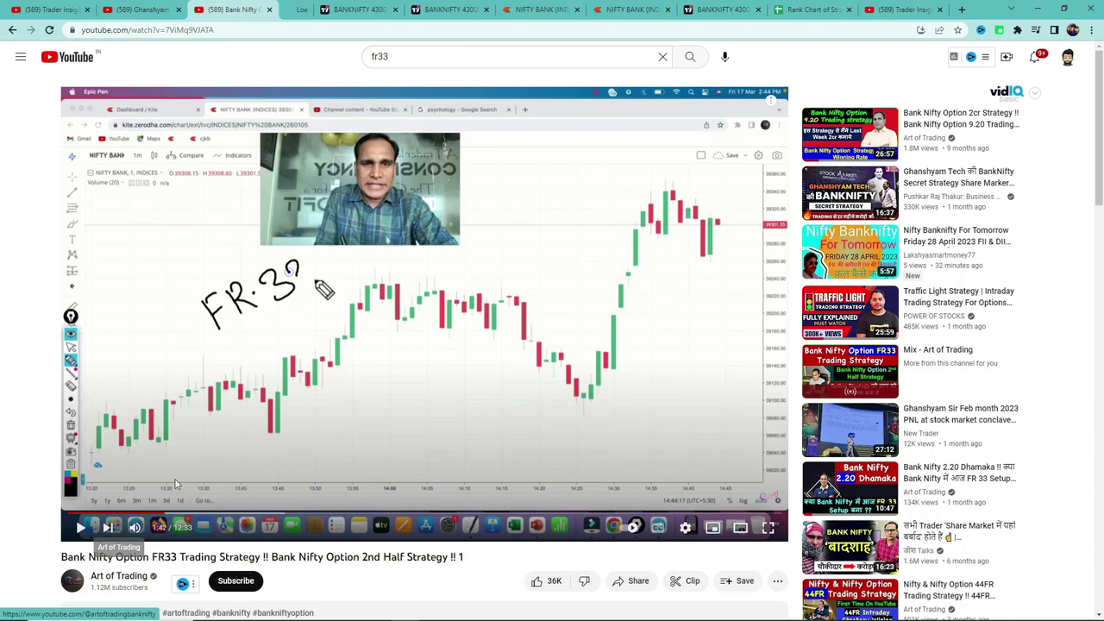
left_click(301, 10)
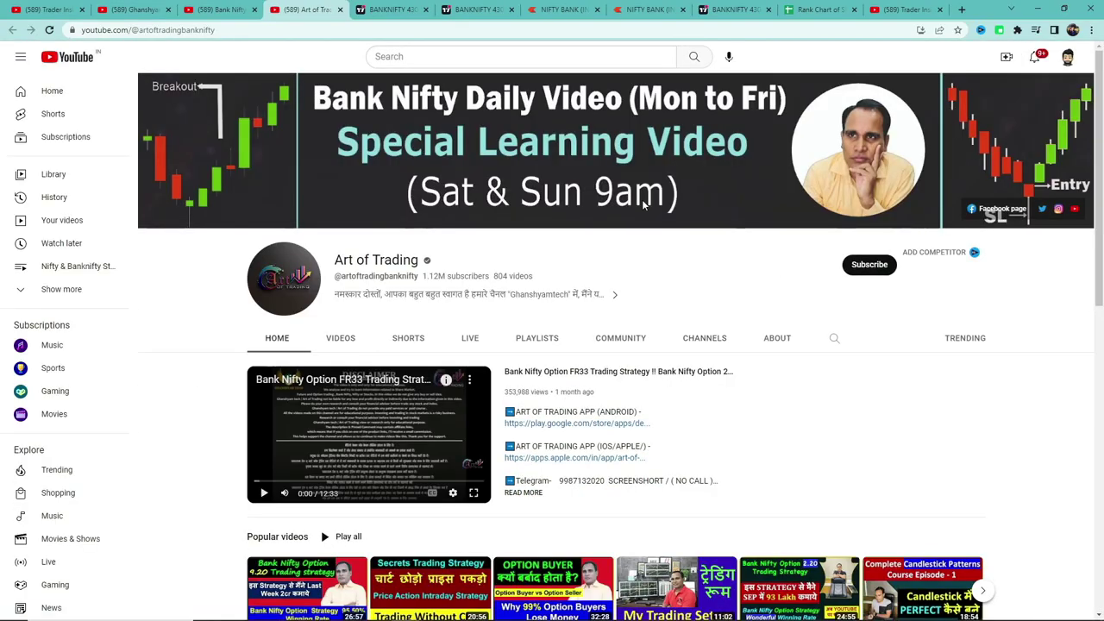
Go from the Trader Insights channel page to the Rank Chart of Strategy spreadsheet
left_click(43, 8)
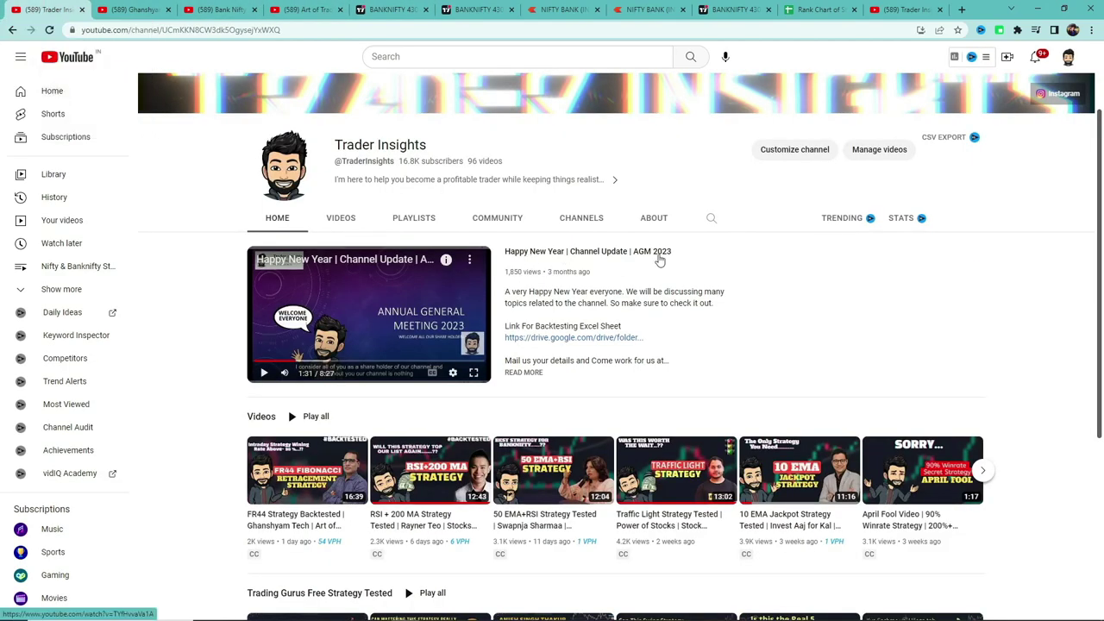
left_click(815, 8)
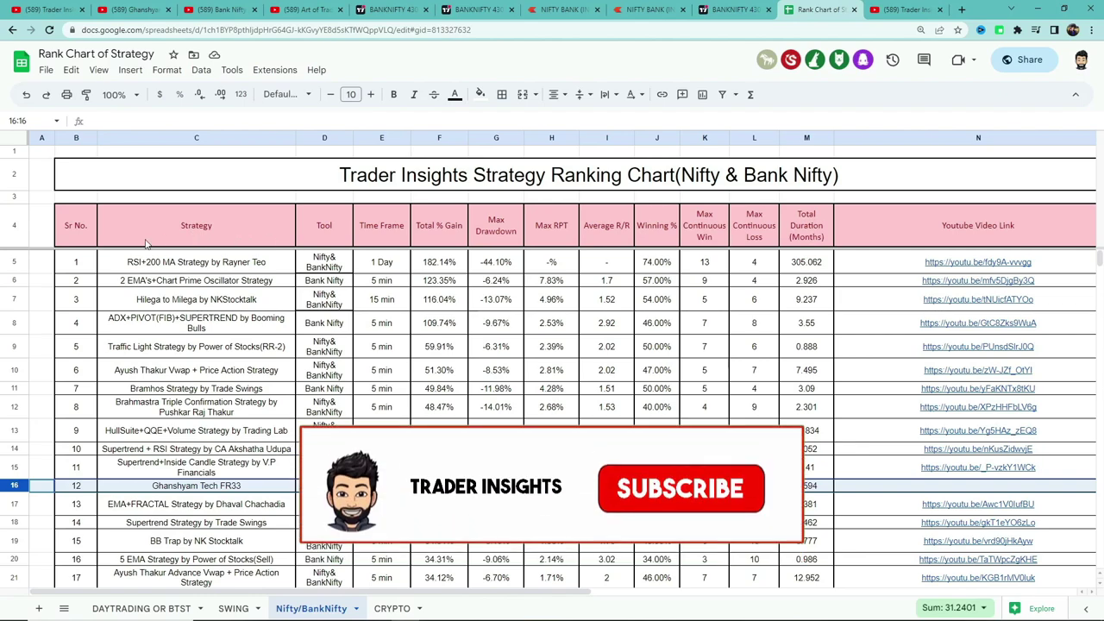
Go back to the Trader Insights YouTube channel home page
left_click(80, 10)
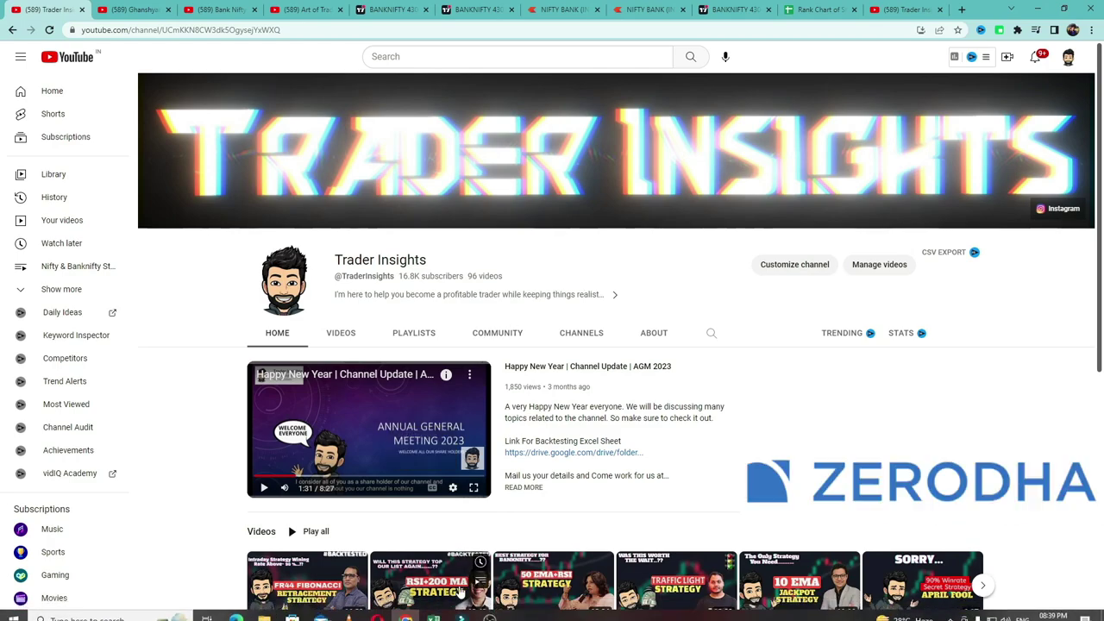
Check both NIFTY BANK charts and the backtest spreadsheet, then return to the Trader Insights page
mouse_move(422, 599)
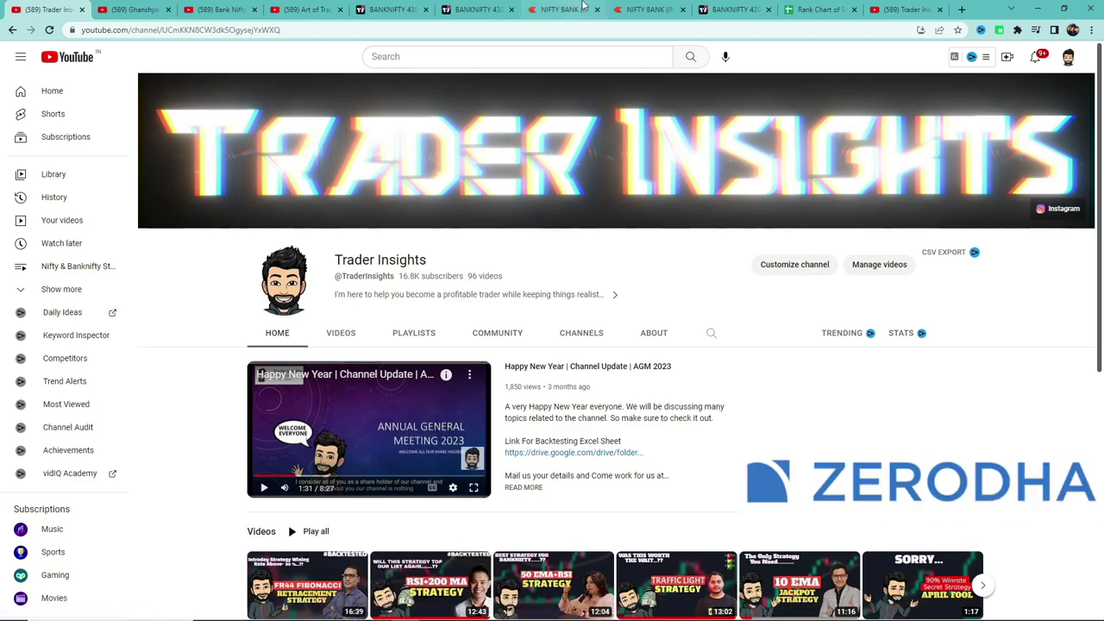
left_click(617, 9)
left_click(565, 8)
left_click(47, 8)
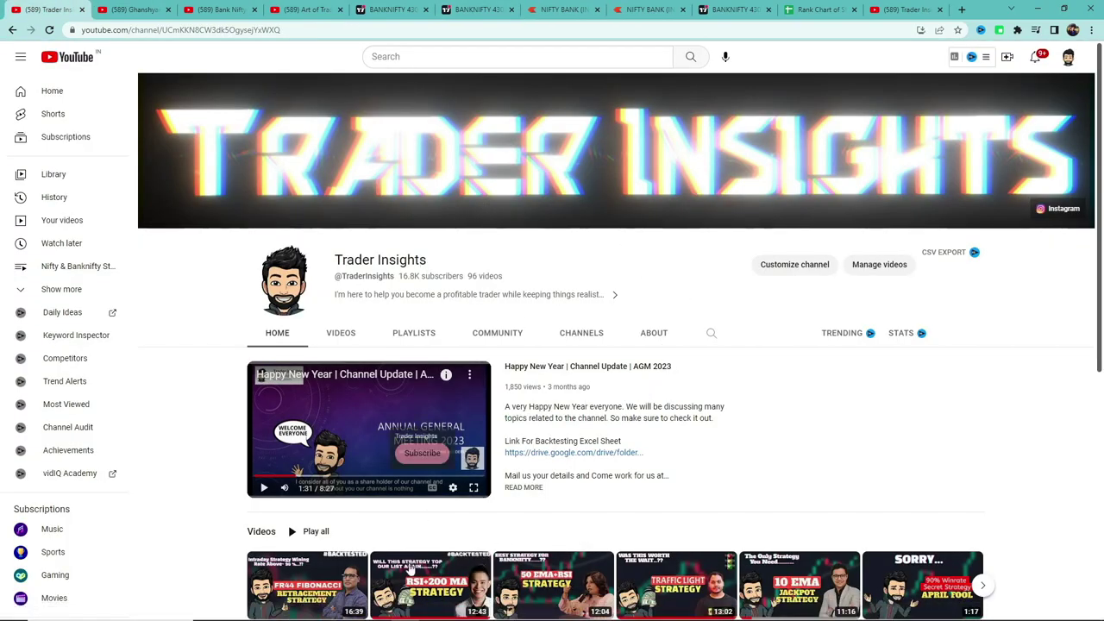
left_click(436, 610)
left_click(435, 610)
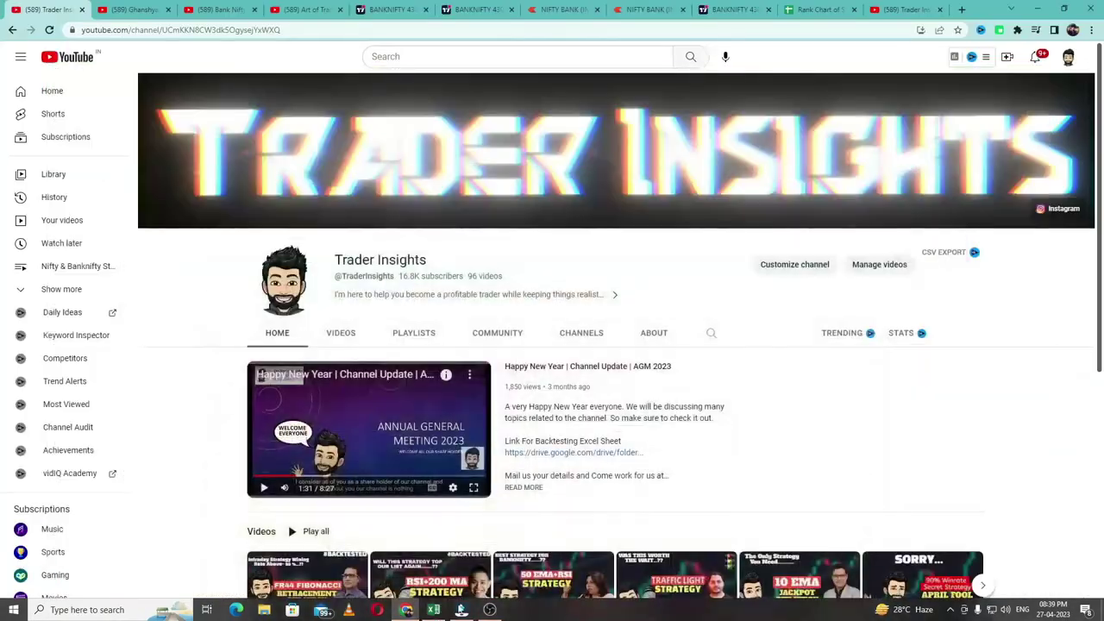
Play the "Unscripted 2 | Channel Update | Backtesting Sheet" video and scroll down to its 69 comments
left_click(551, 369)
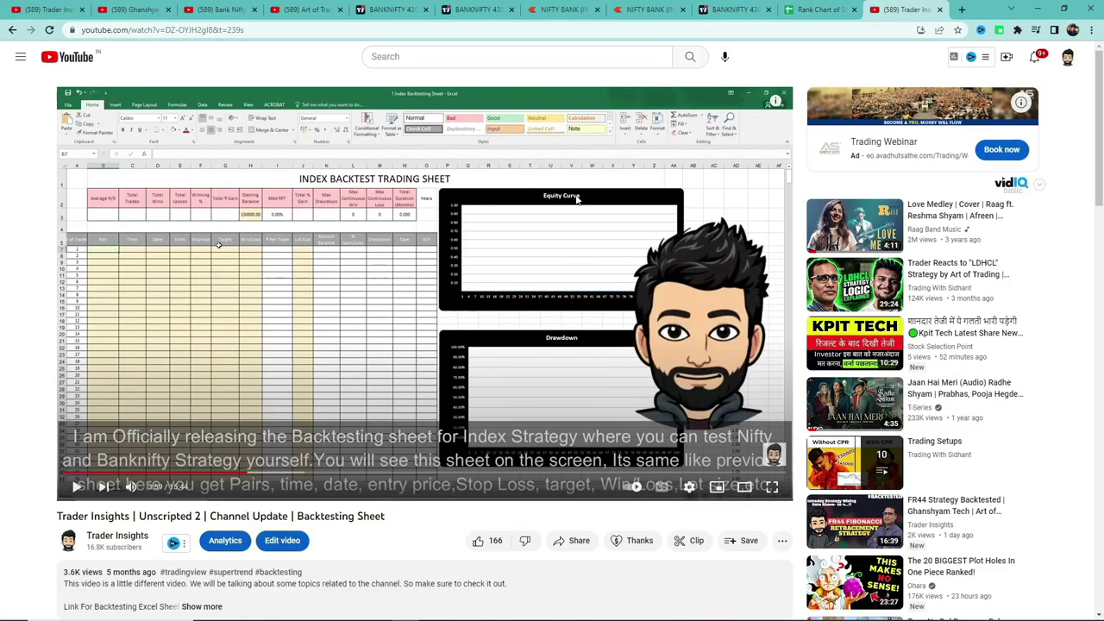
scroll(509, 293, "down", 3)
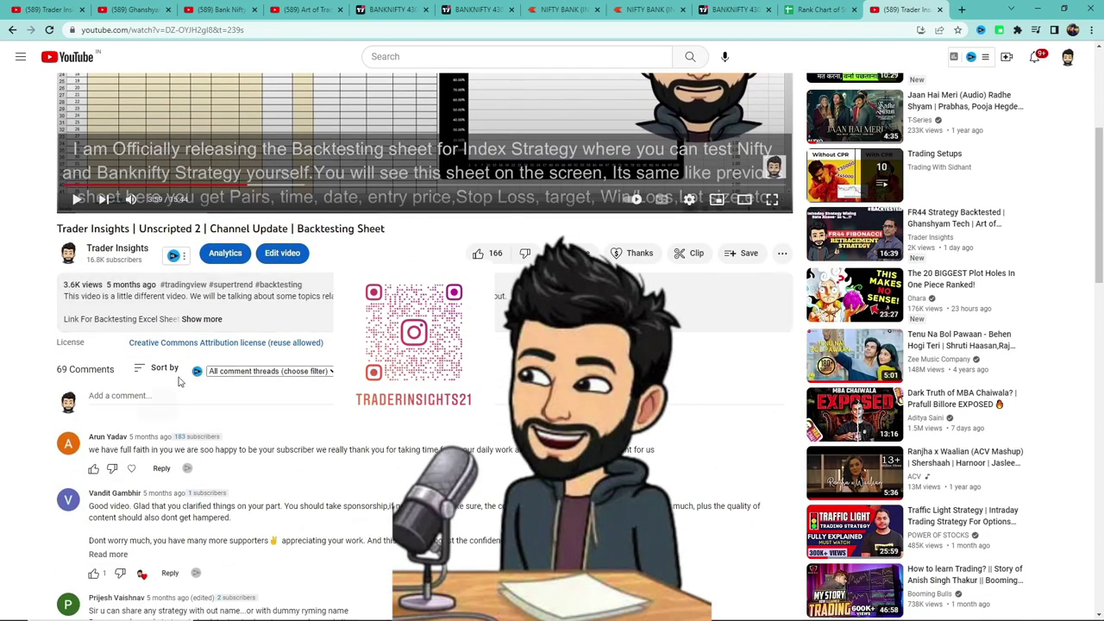
scroll(276, 494, "down", 2)
scroll(284, 419, "down", 1)
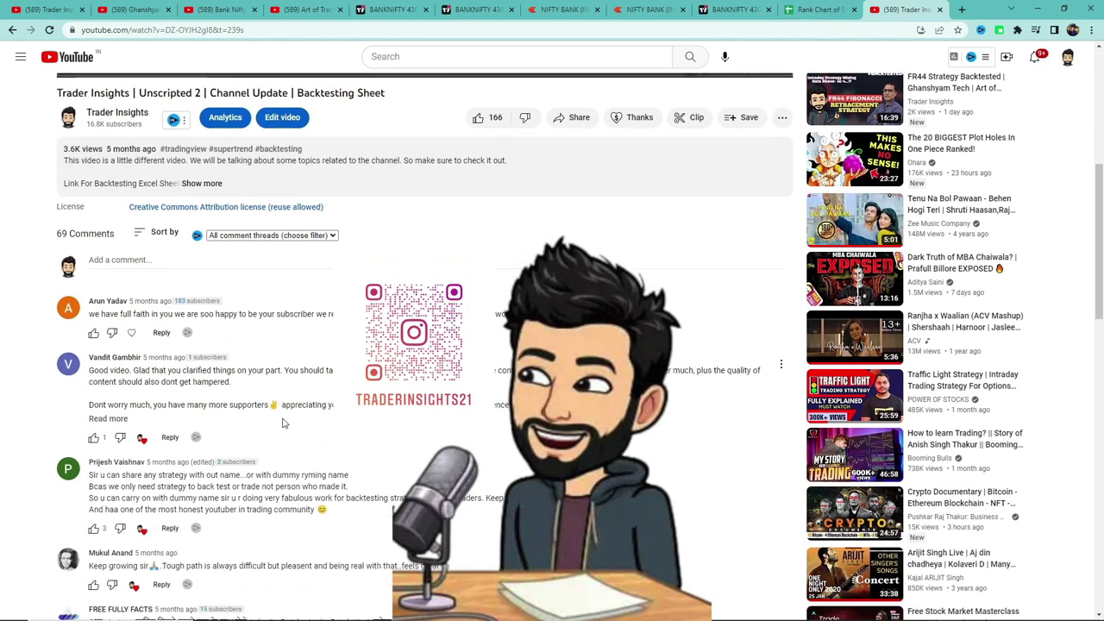
scroll(340, 444, "down", 1)
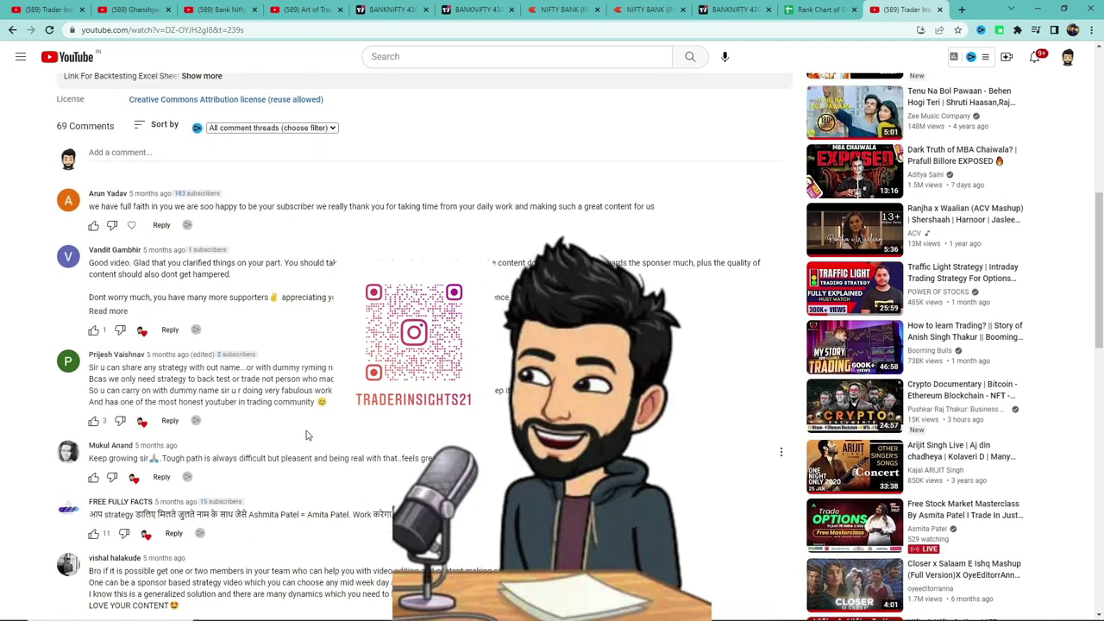